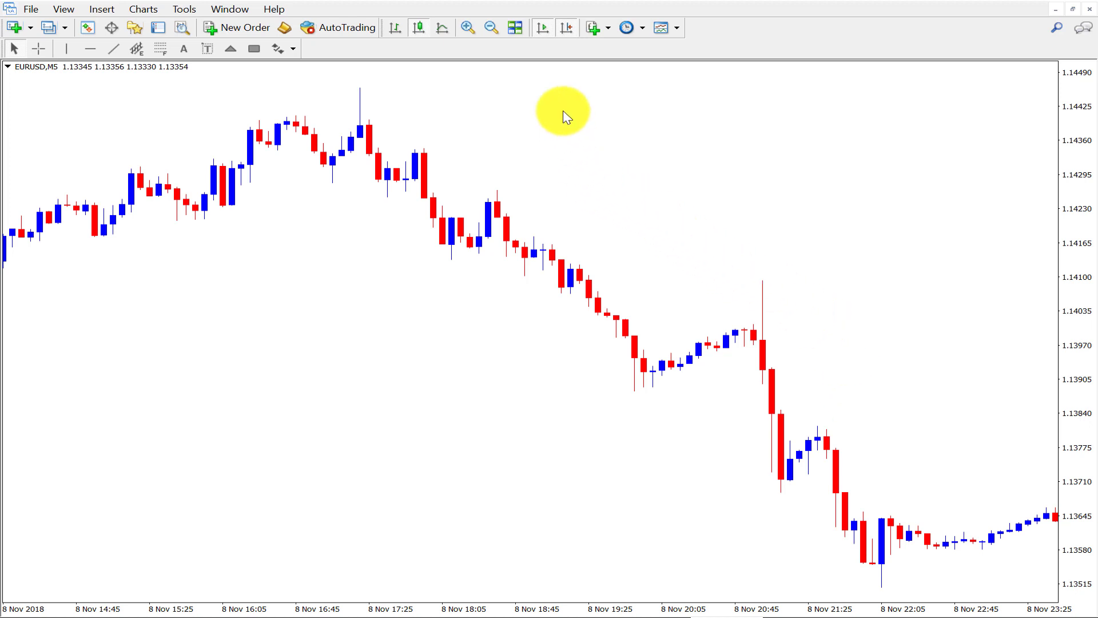
# - Add a red 34-period exponential moving average applied to Close
pyautogui.click(596, 28)
pyautogui.click(608, 51)
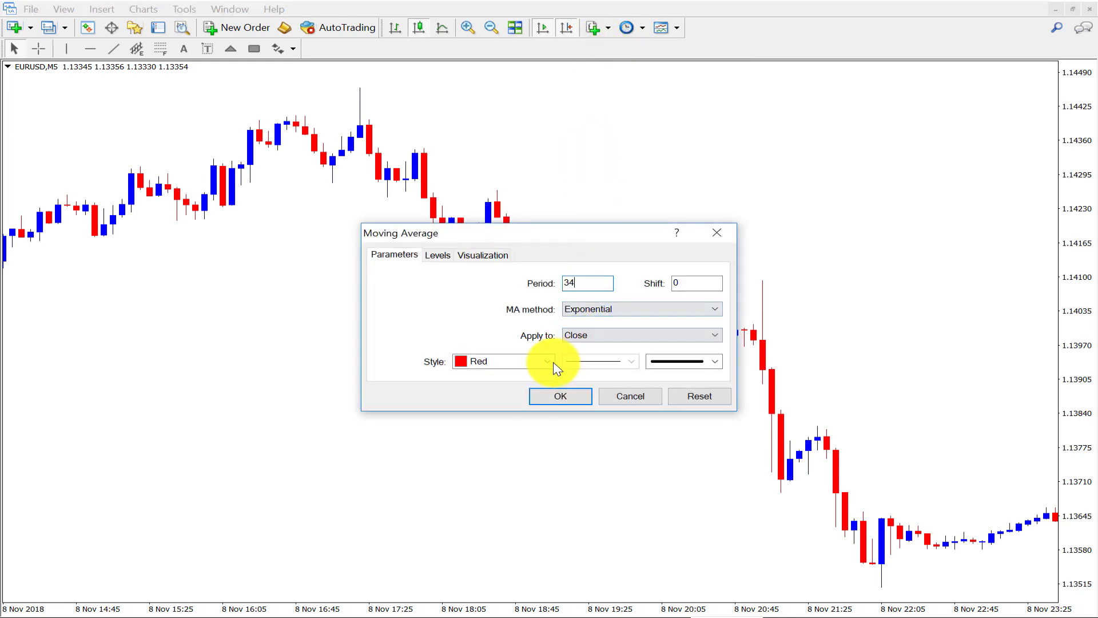
pyautogui.click(593, 335)
pyautogui.click(591, 347)
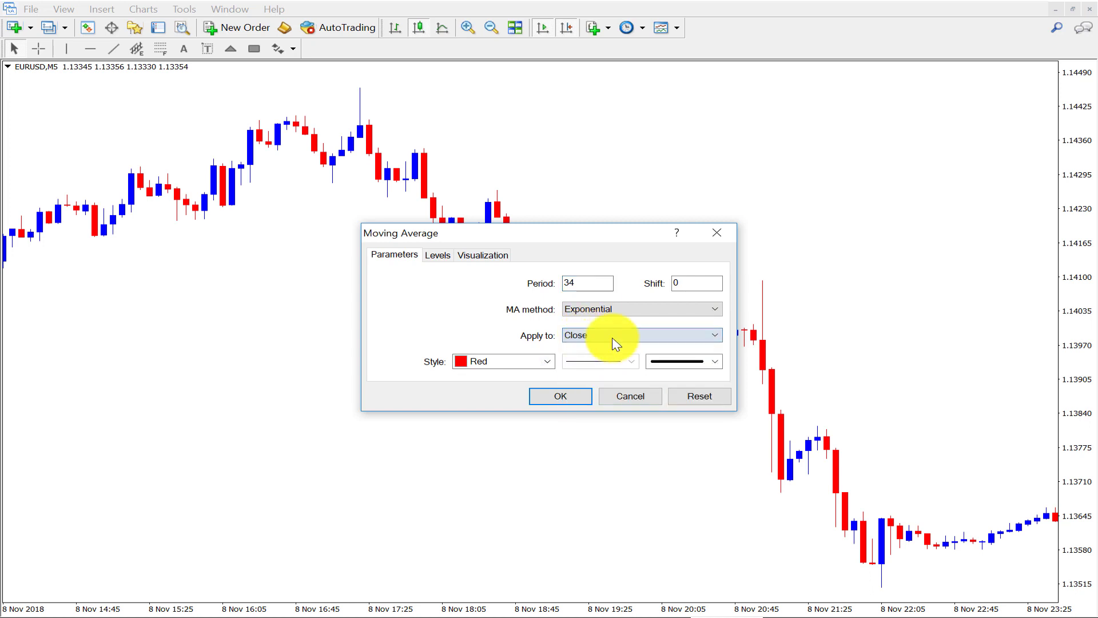
pyautogui.click(581, 309)
pyautogui.click(595, 309)
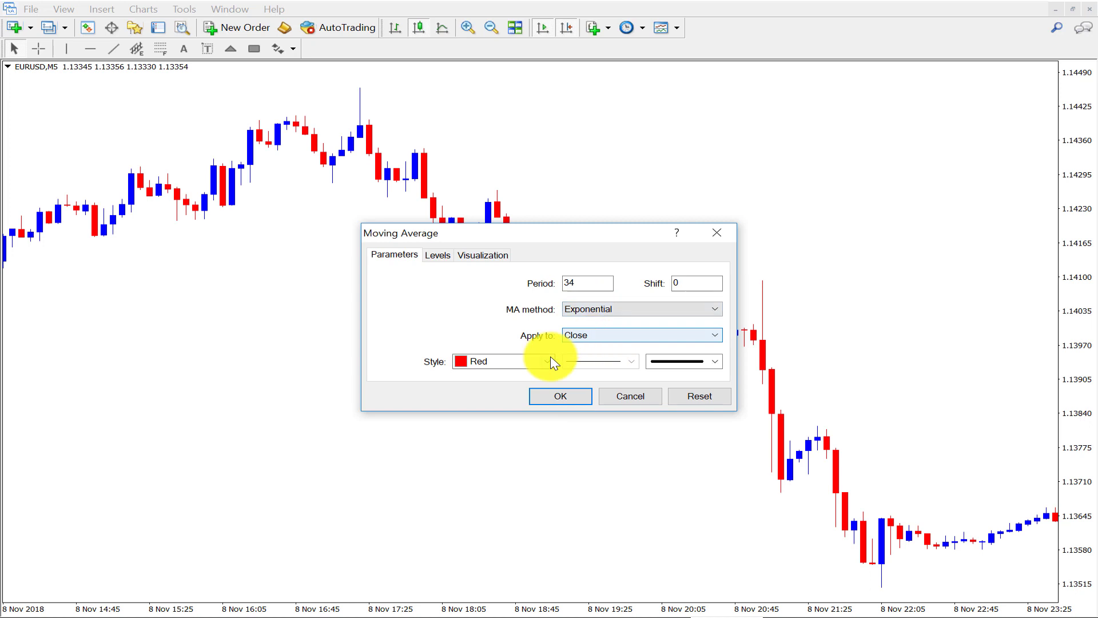
pyautogui.click(579, 405)
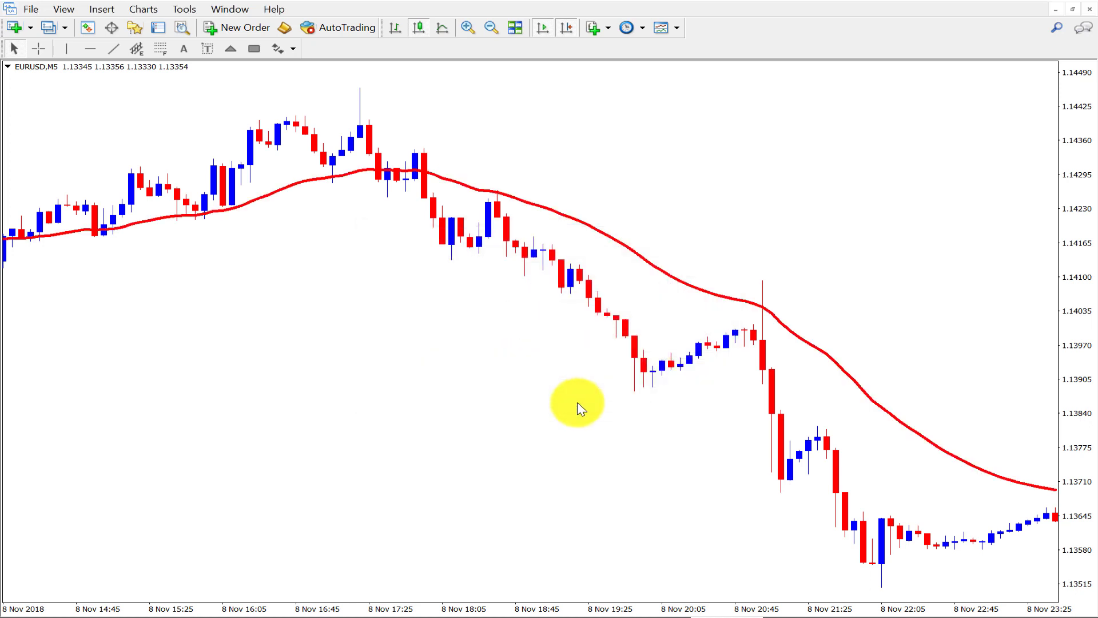
# - Add a second 34-period EMA applied to High, coloured green
pyautogui.click(595, 30)
pyautogui.click(615, 47)
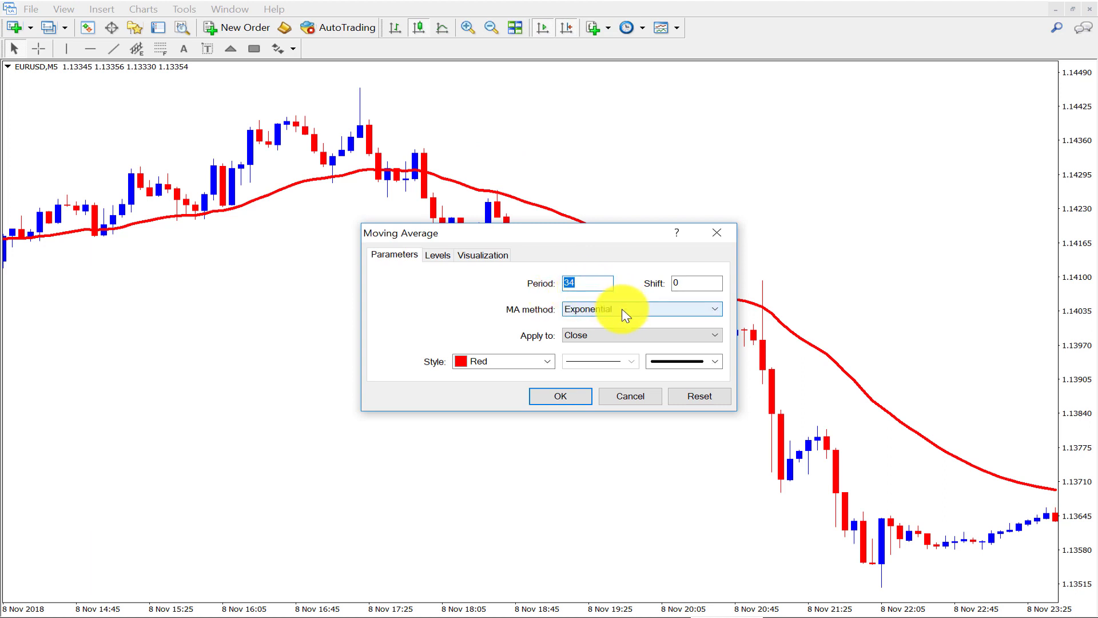
pyautogui.click(686, 336)
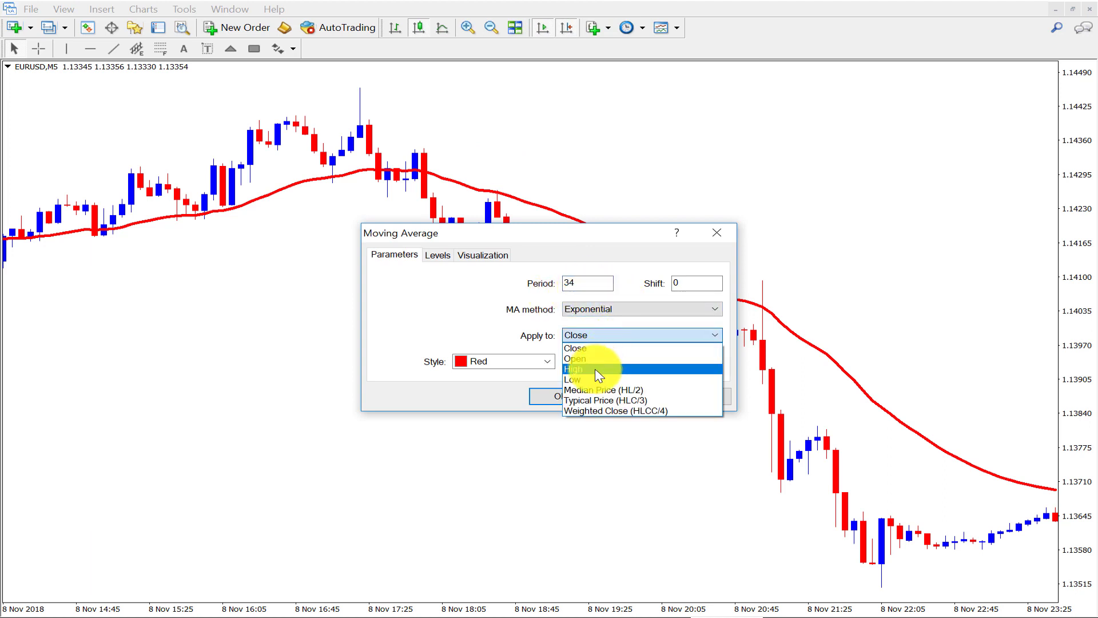
pyautogui.click(598, 370)
pyautogui.click(548, 362)
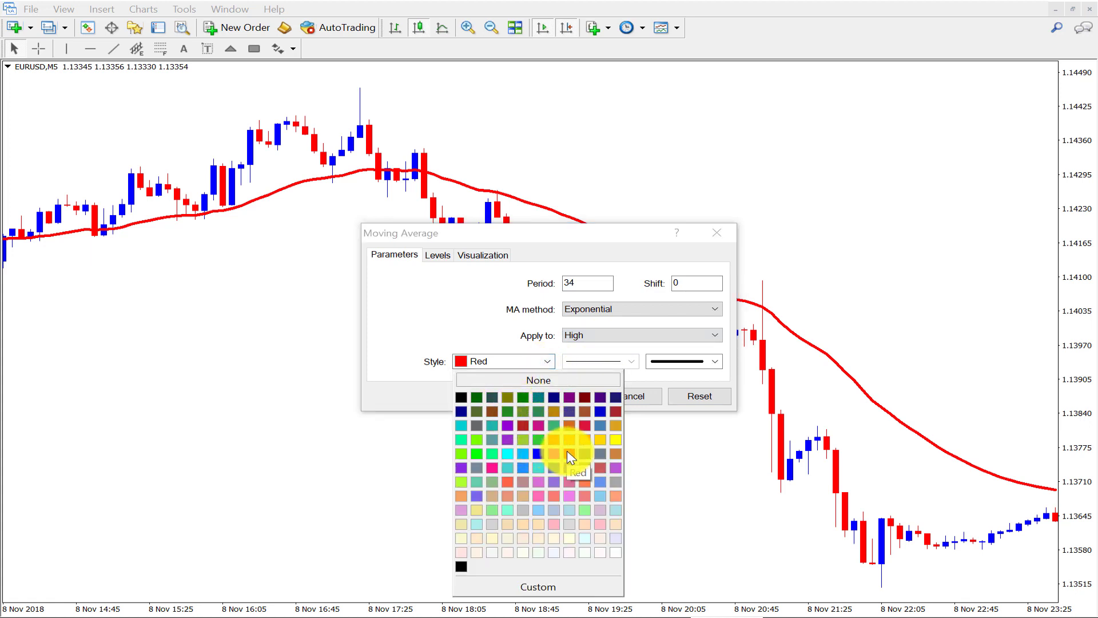
pyautogui.click(524, 398)
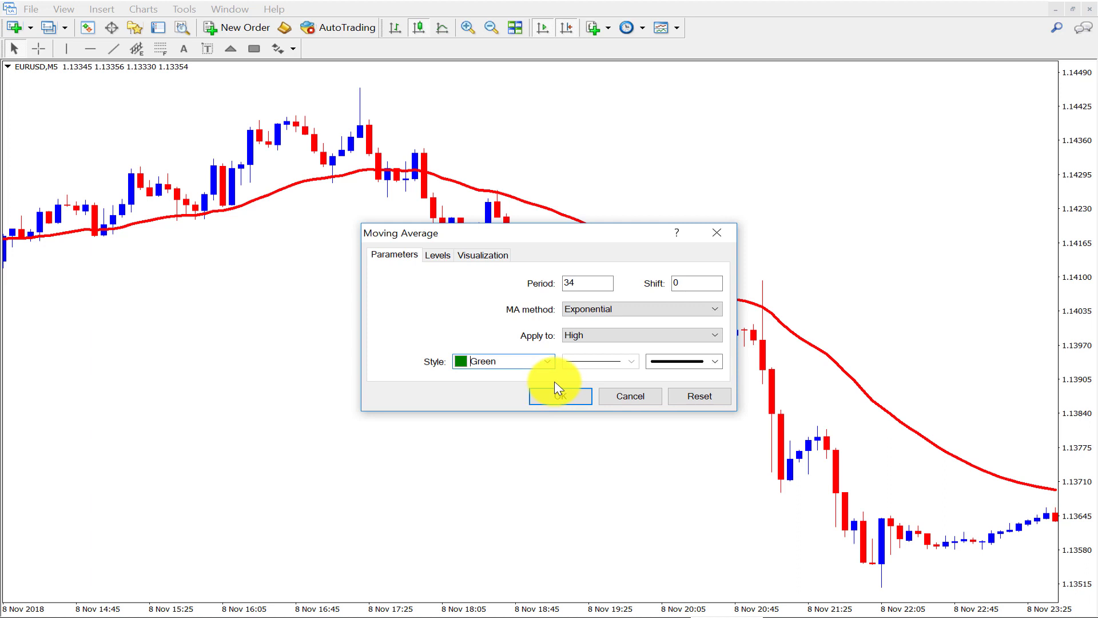
pyautogui.click(558, 394)
# - Add a black 34-period EMA applied to Low below the red and green averages
pyautogui.click(595, 29)
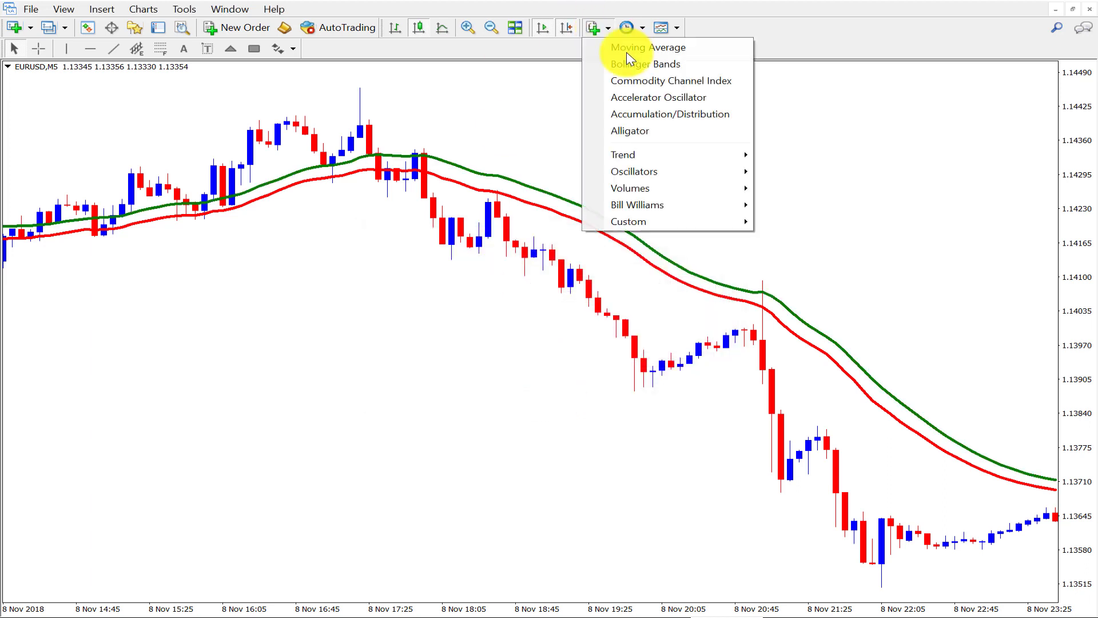
pyautogui.click(592, 47)
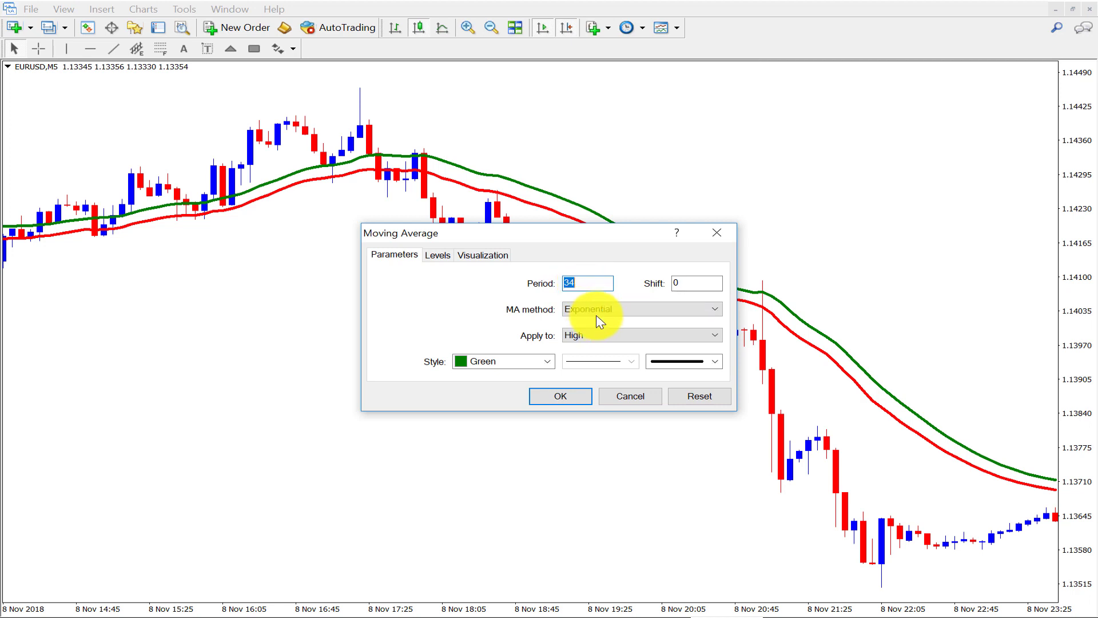
pyautogui.click(575, 336)
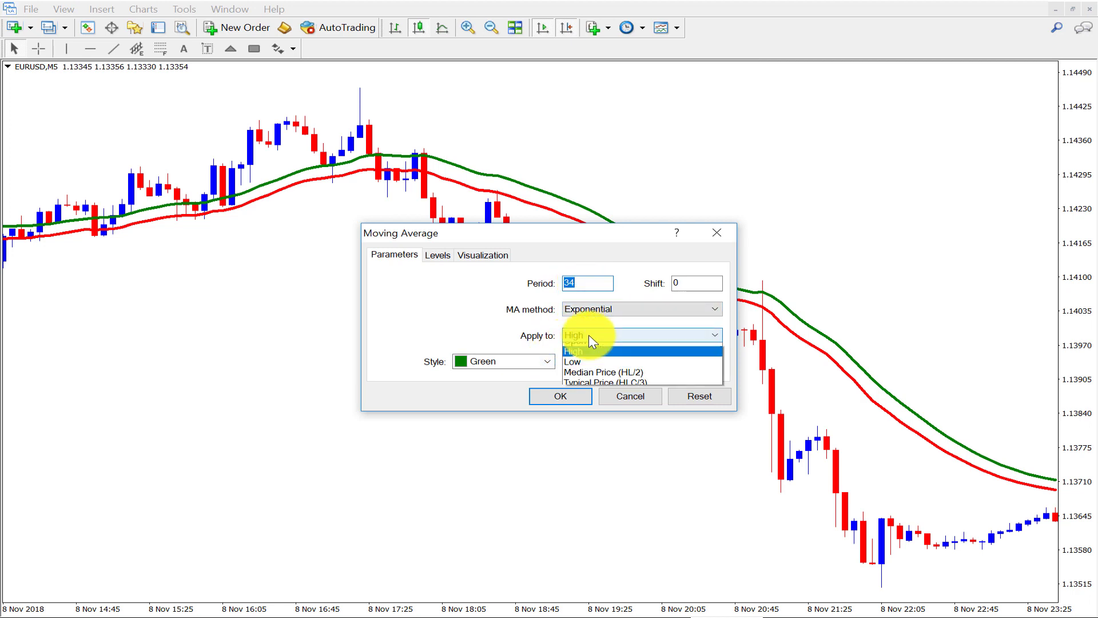
pyautogui.click(577, 379)
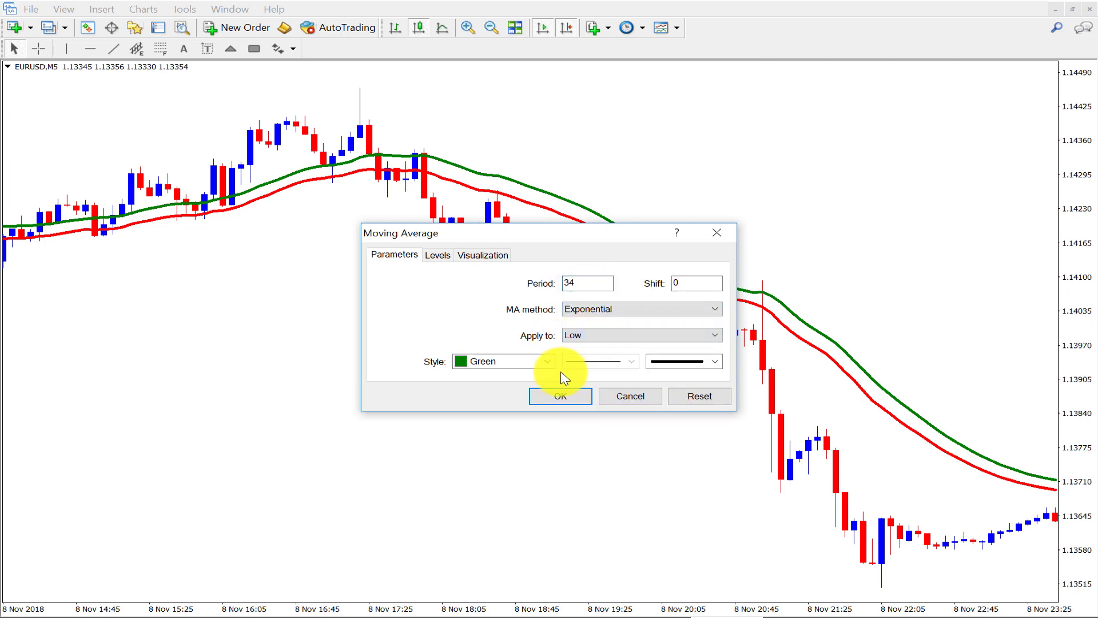
pyautogui.click(545, 361)
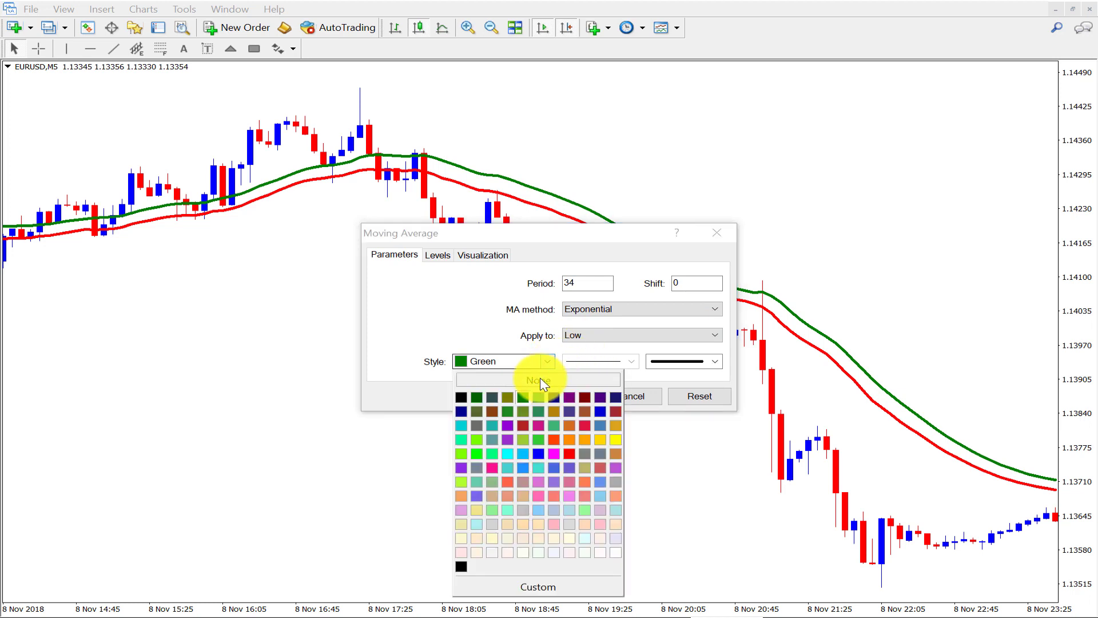
pyautogui.click(461, 397)
pyautogui.click(569, 396)
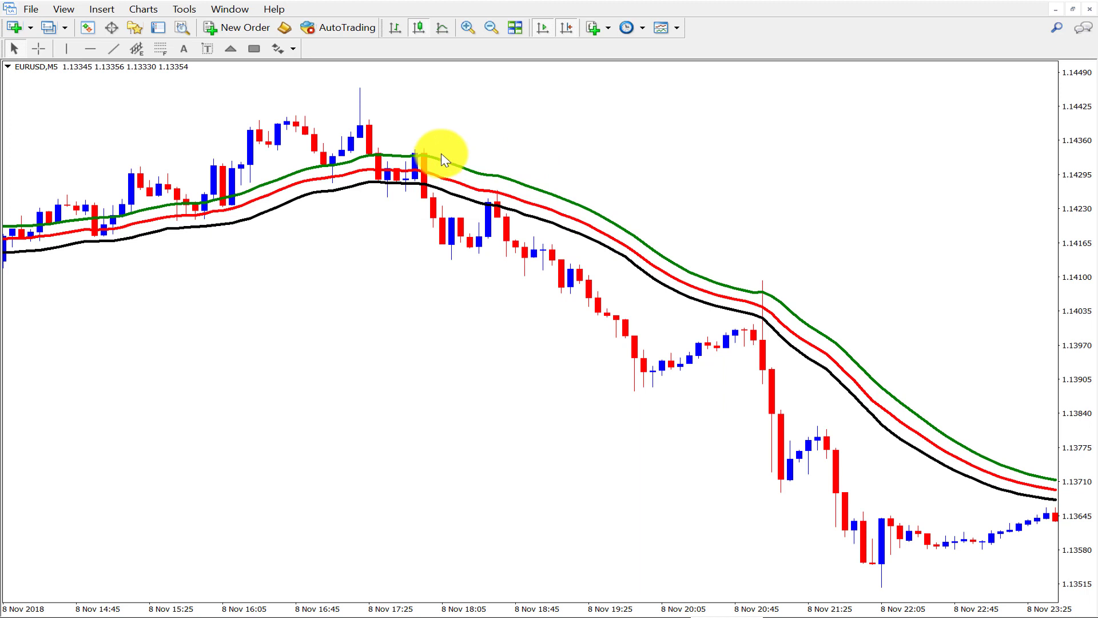
pyautogui.moveTo(447, 165)
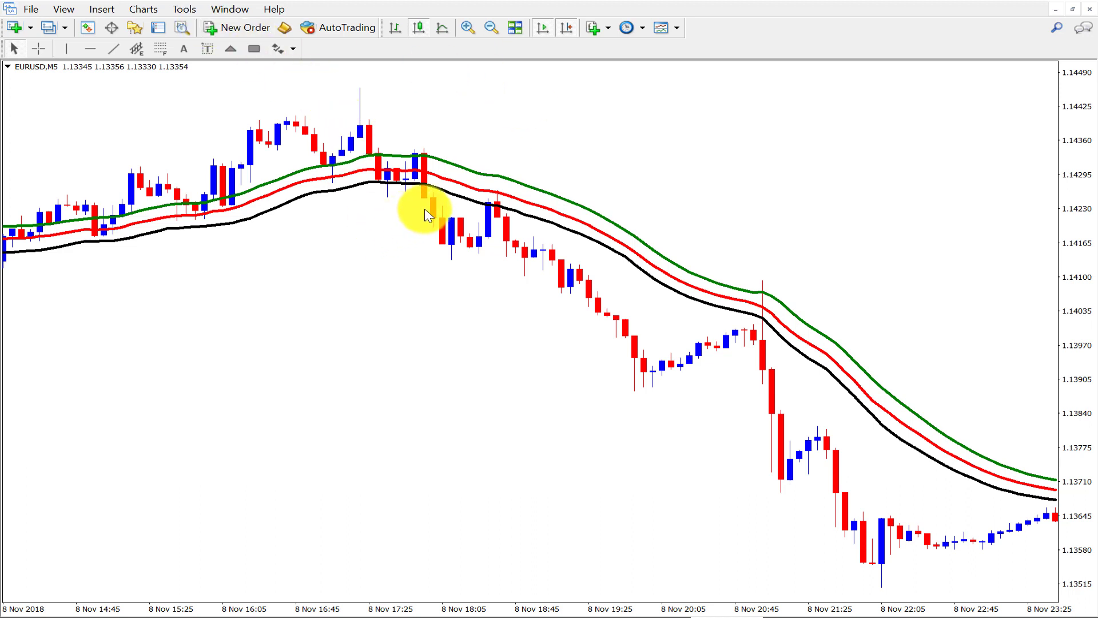
pyautogui.moveTo(429, 205)
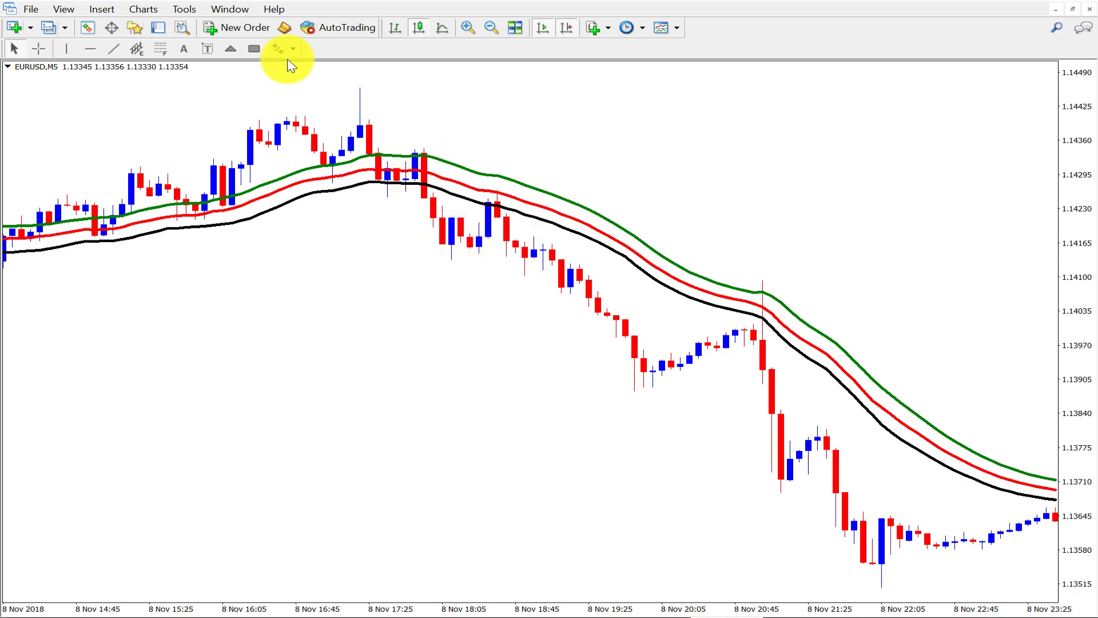
# - Box the 8 Nov 17:40 pullback candles and measure the drop from the 18:00 candle with the crosshair
pyautogui.click(254, 50)
pyautogui.moveTo(406, 132); pyautogui.dragTo(453, 196)
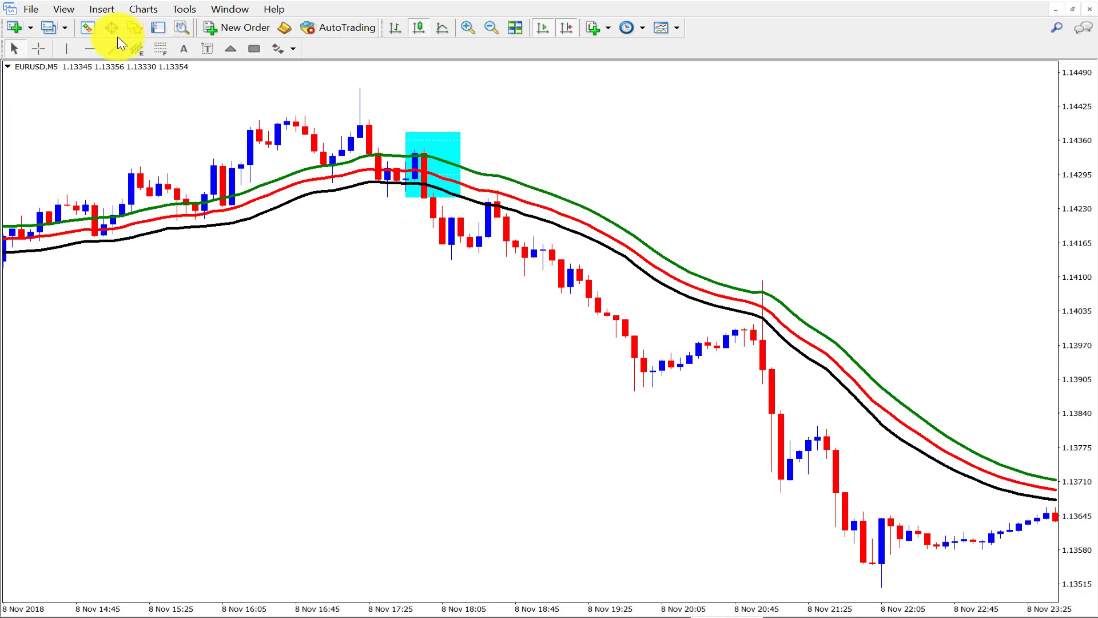
pyautogui.click(39, 49)
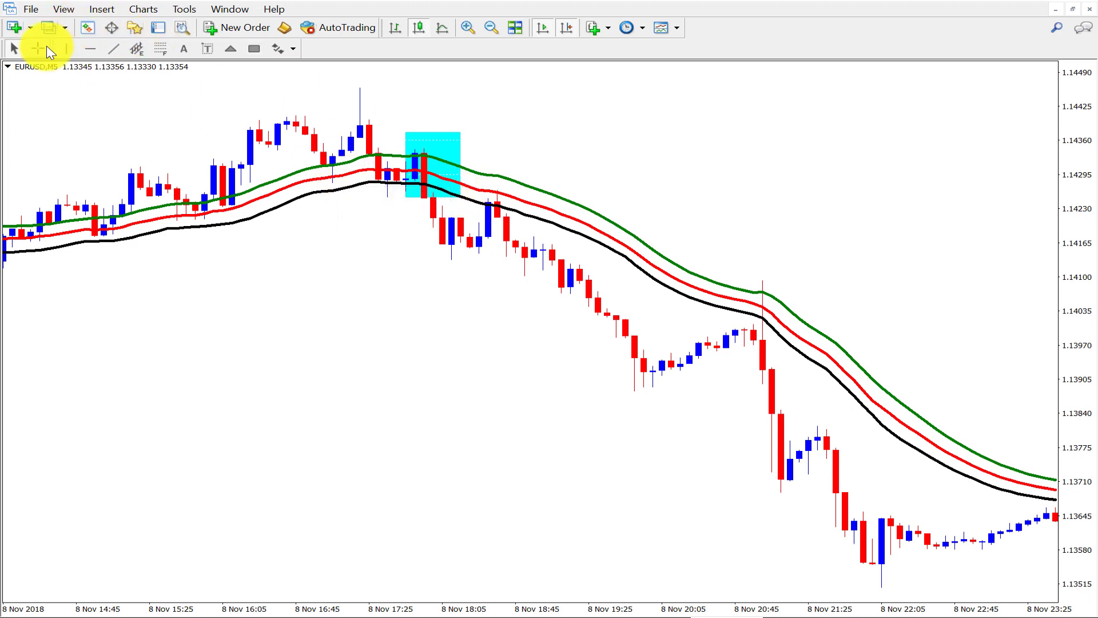
pyautogui.moveTo(428, 200); pyautogui.dragTo(883, 574)
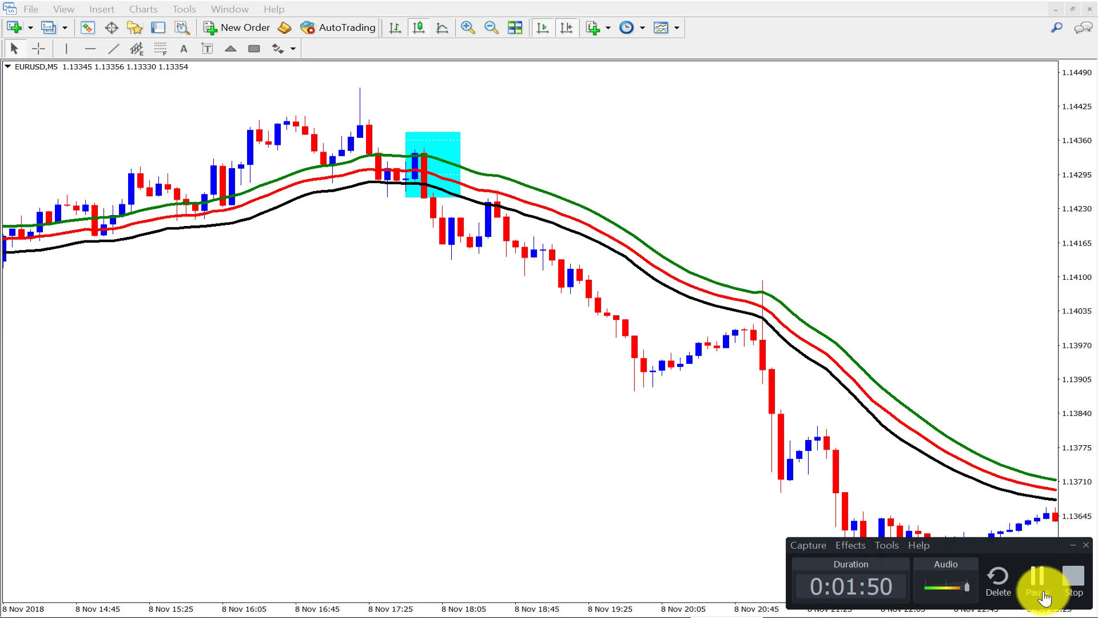
pyautogui.click(644, 246)
pyautogui.click(40, 49)
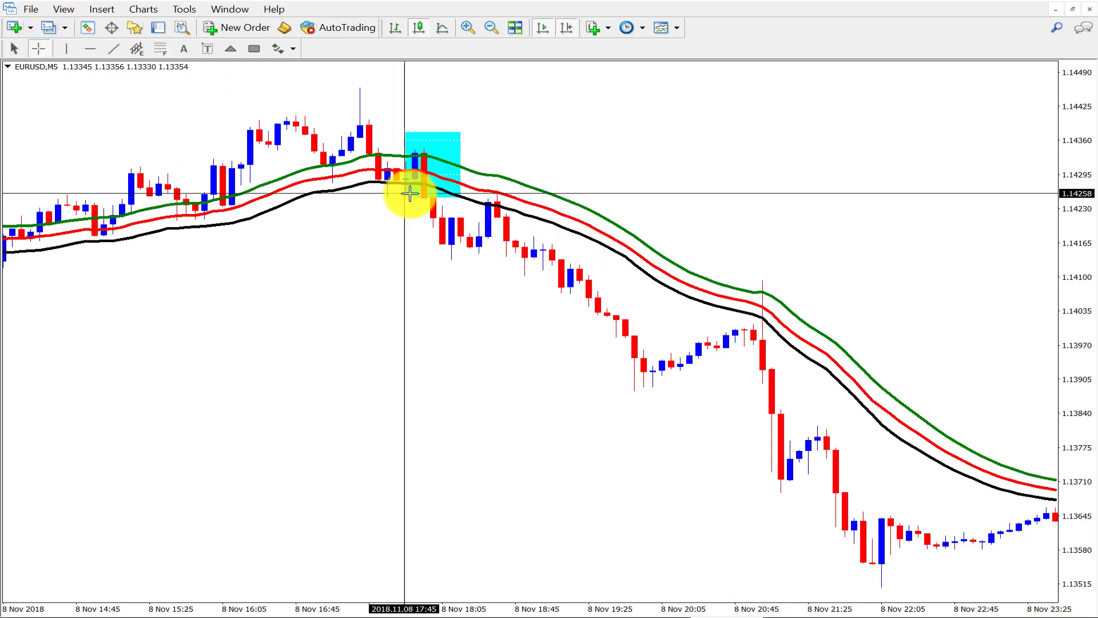
pyautogui.moveTo(433, 196); pyautogui.dragTo(442, 151)
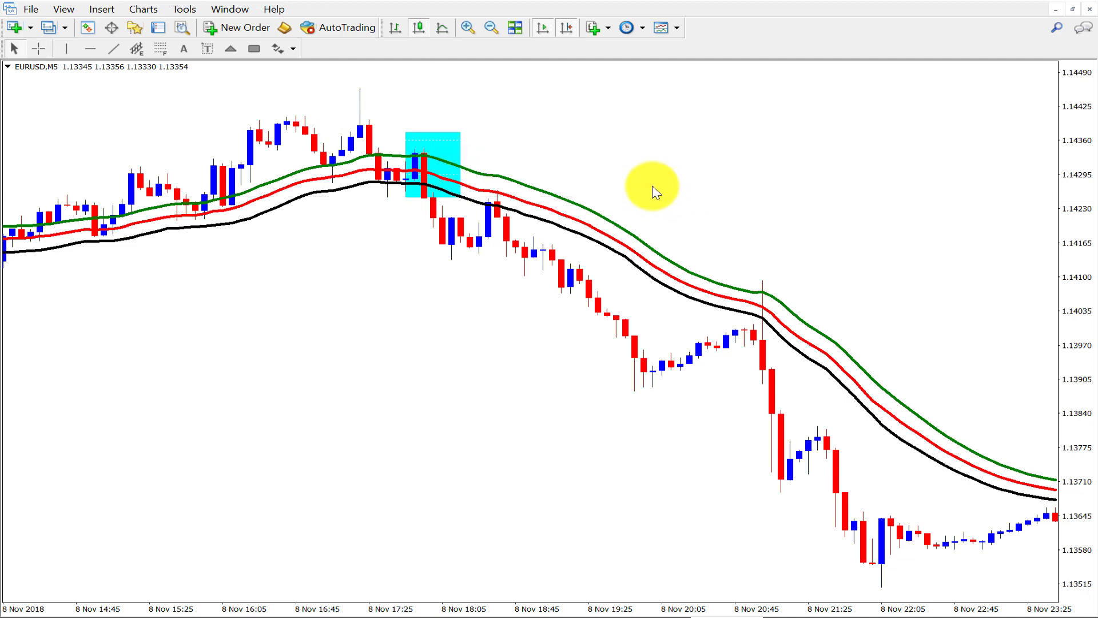
pyautogui.moveTo(583, 142); pyautogui.dragTo(507, 134)
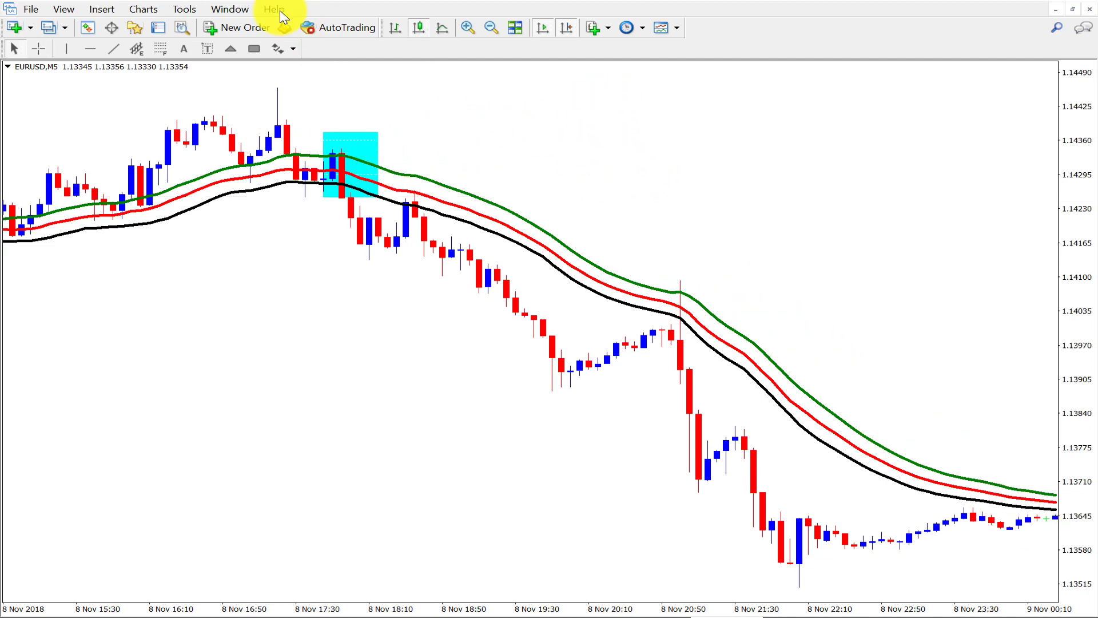
# - Box the 18:35 pullback and measure the fall that follows it with the crosshair
pyautogui.click(254, 50)
pyautogui.moveTo(396, 198); pyautogui.dragTo(442, 217)
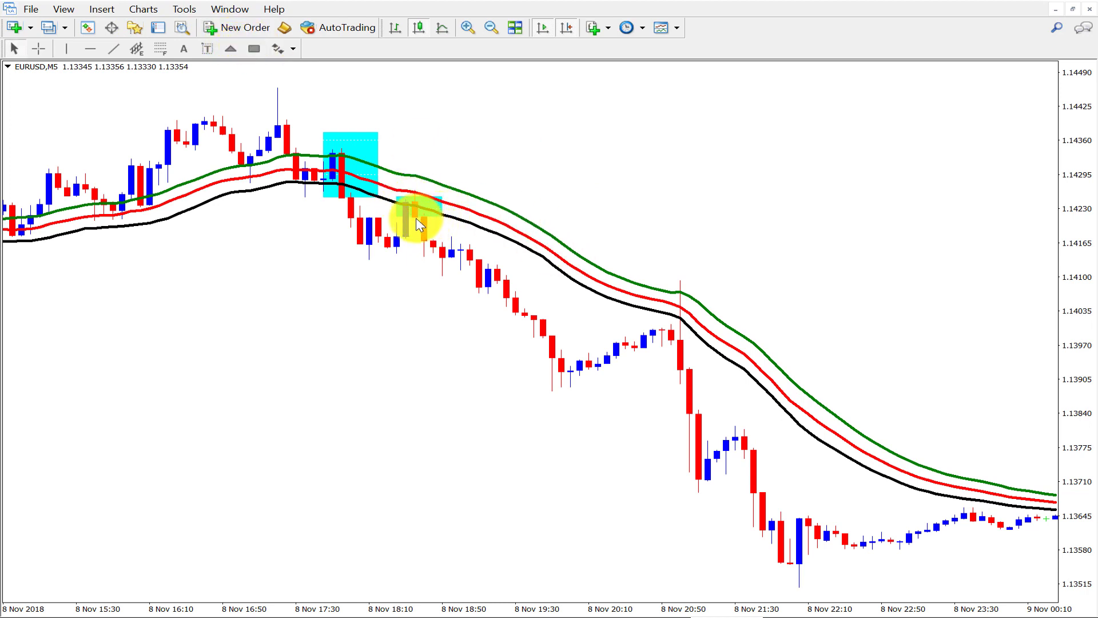
pyautogui.moveTo(418, 225)
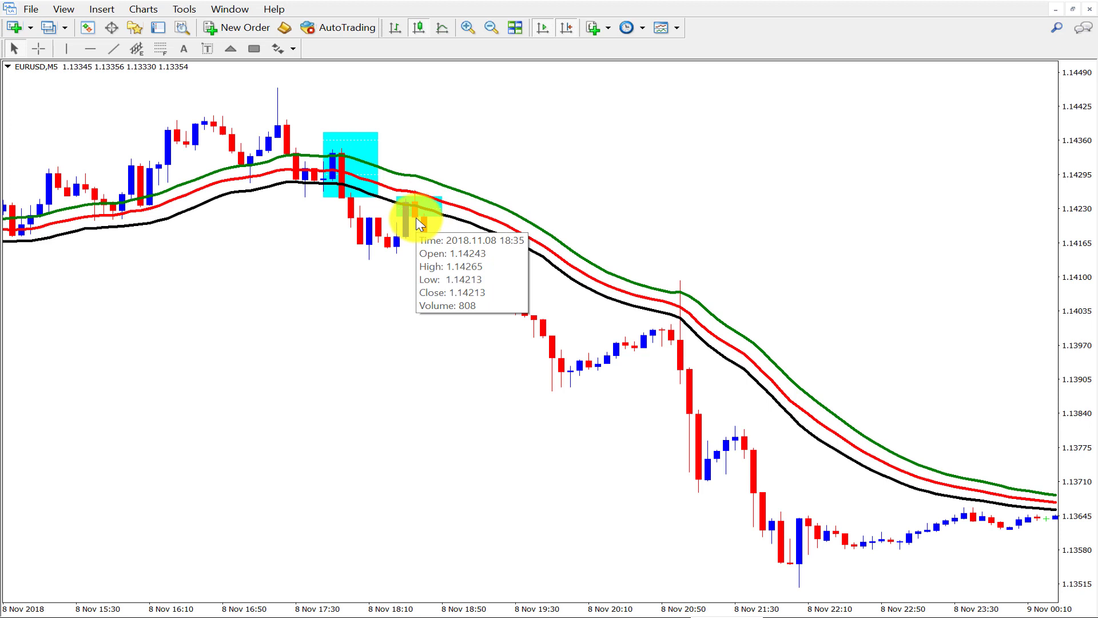
pyautogui.click(39, 49)
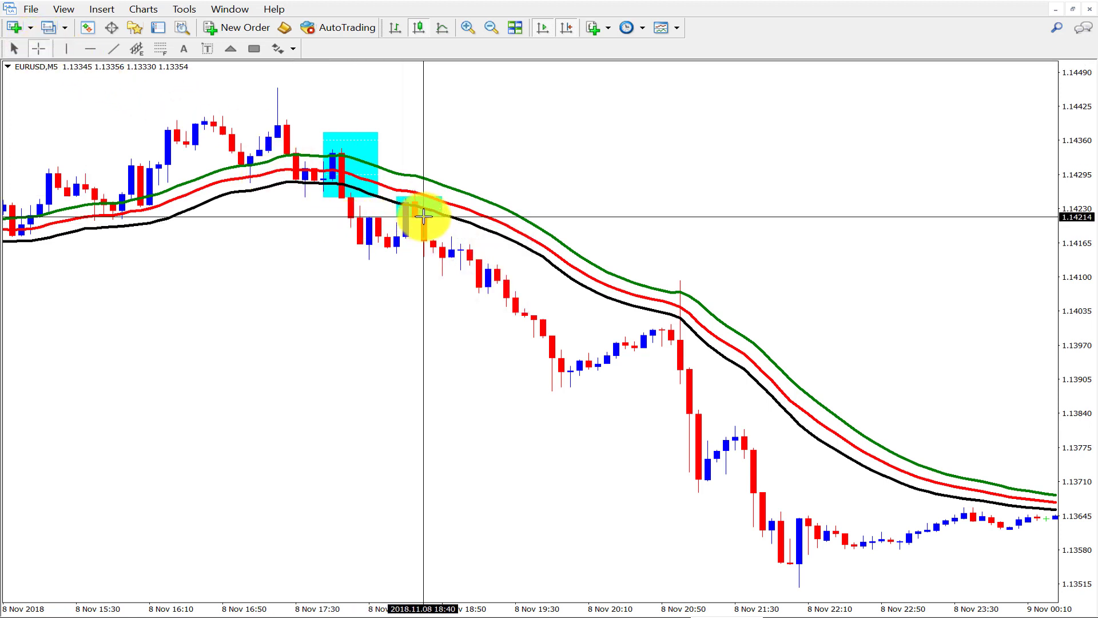
pyautogui.moveTo(424, 216); pyautogui.dragTo(558, 378)
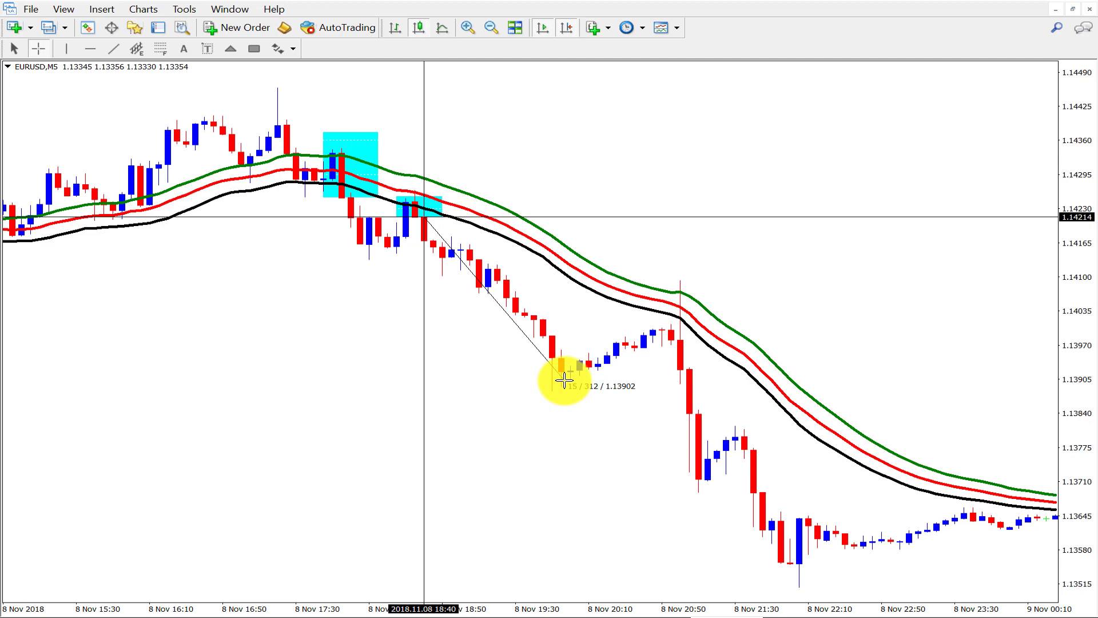
pyautogui.moveTo(565, 380); pyautogui.dragTo(564, 378)
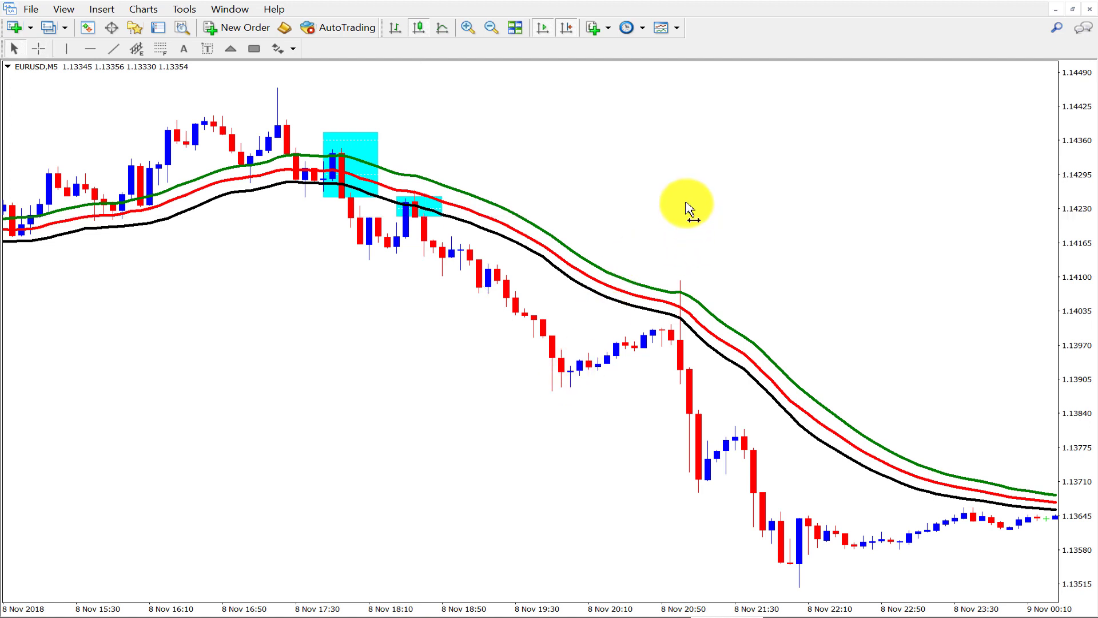
pyautogui.scroll(-2, 689, 209)
# - Box the 21:00 pullback, add a horizontal line at 1.13912, and measure the fall to the lows
pyautogui.click(254, 47)
pyautogui.moveTo(561, 275); pyautogui.dragTo(634, 338)
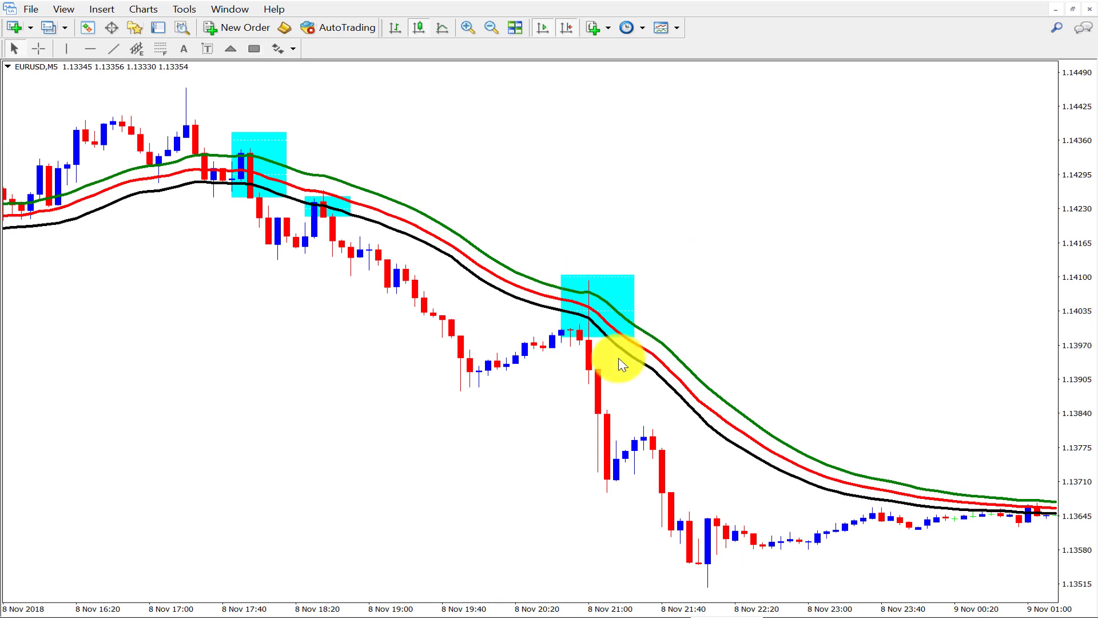
pyautogui.moveTo(592, 372)
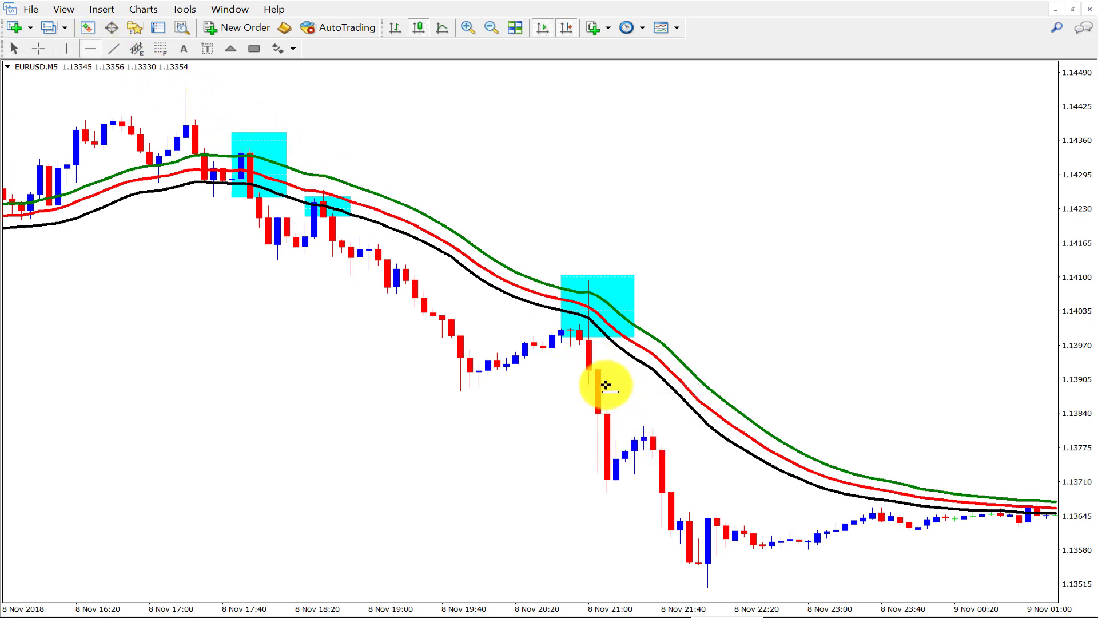
pyautogui.click(603, 376)
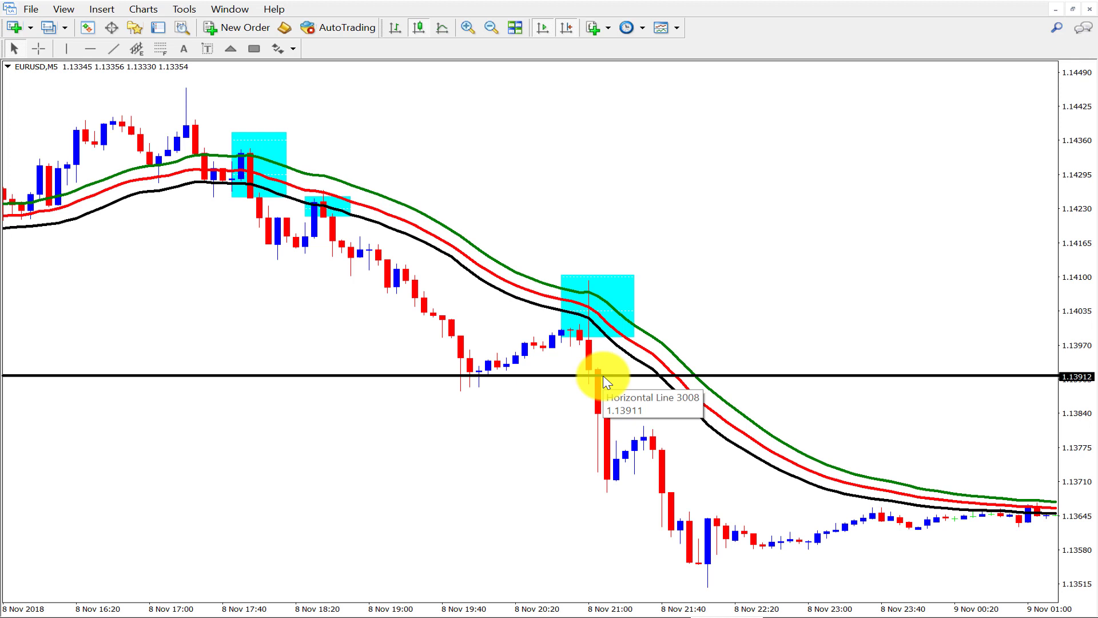
pyautogui.click(38, 49)
pyautogui.moveTo(593, 372); pyautogui.dragTo(703, 581)
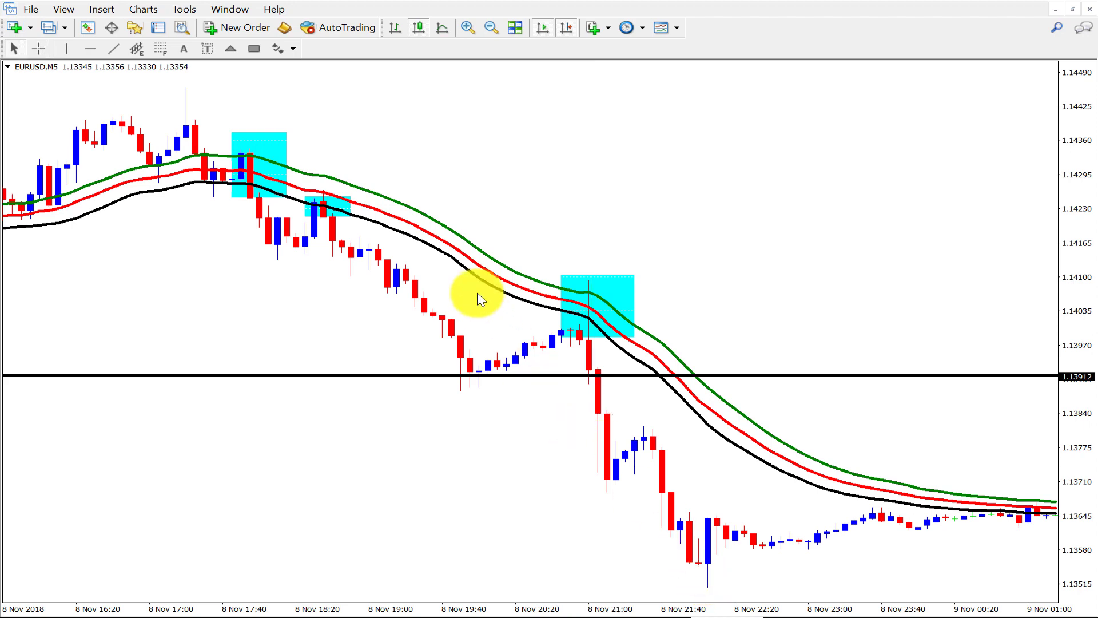
# - Scroll the chart back until 8 Nov 09:25–18:05 is visible
pyautogui.scroll(5, 572, 170)
pyautogui.scroll(9, 544, 245)
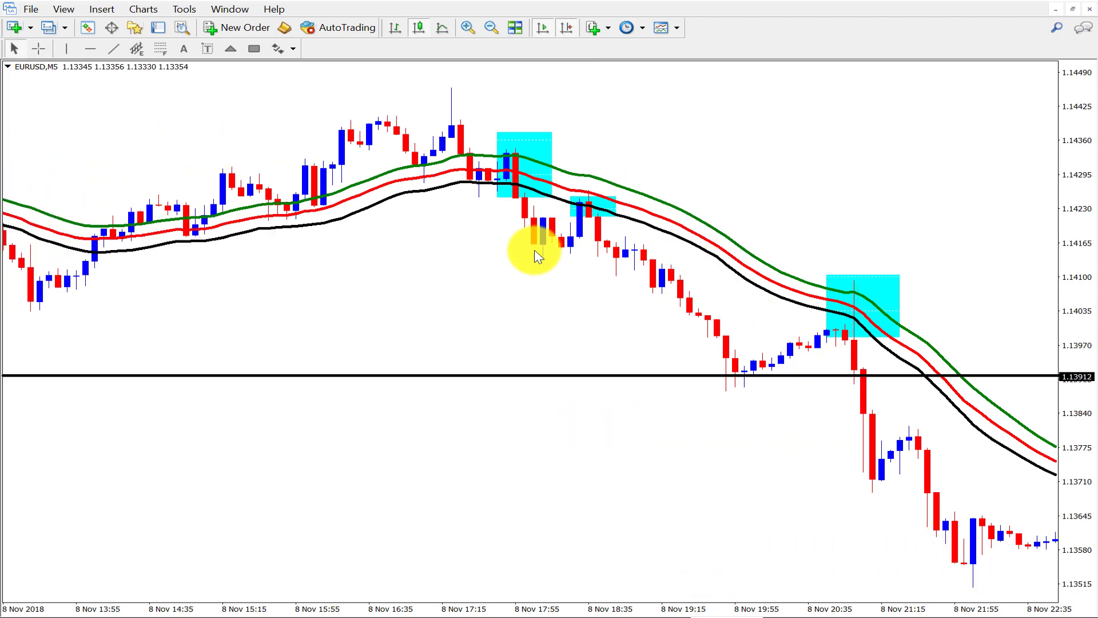
pyautogui.scroll(4, 298, 143)
pyautogui.scroll(8, 454, 164)
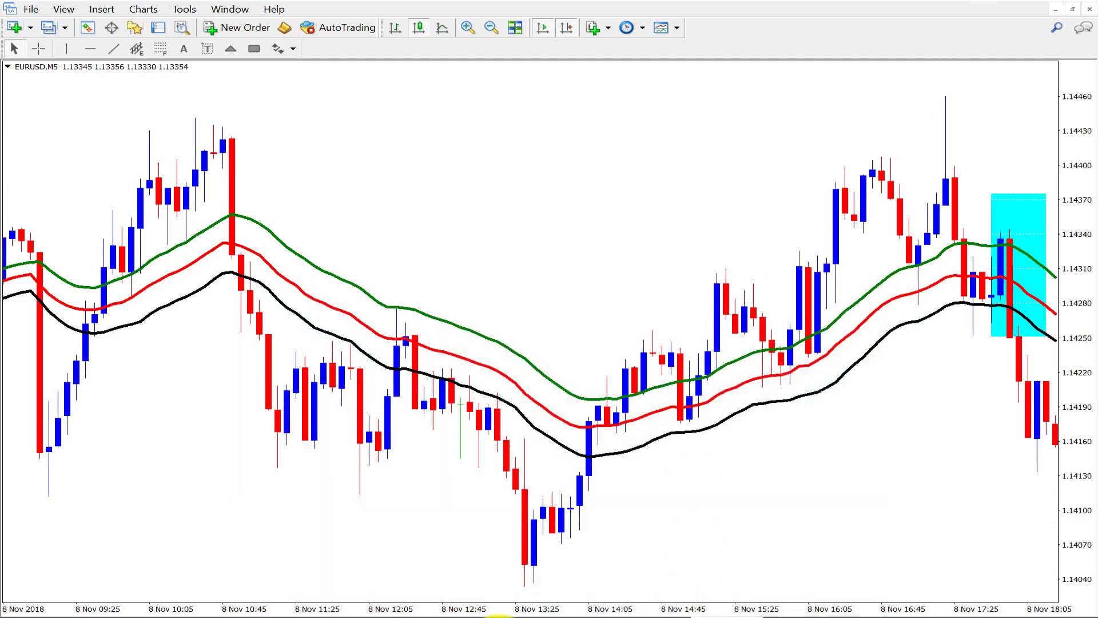
# - Draw a cyan box over the pullback candles around 8 Nov 12:15
pyautogui.press('F9')
pyautogui.click(1035, 572)
pyautogui.click(254, 49)
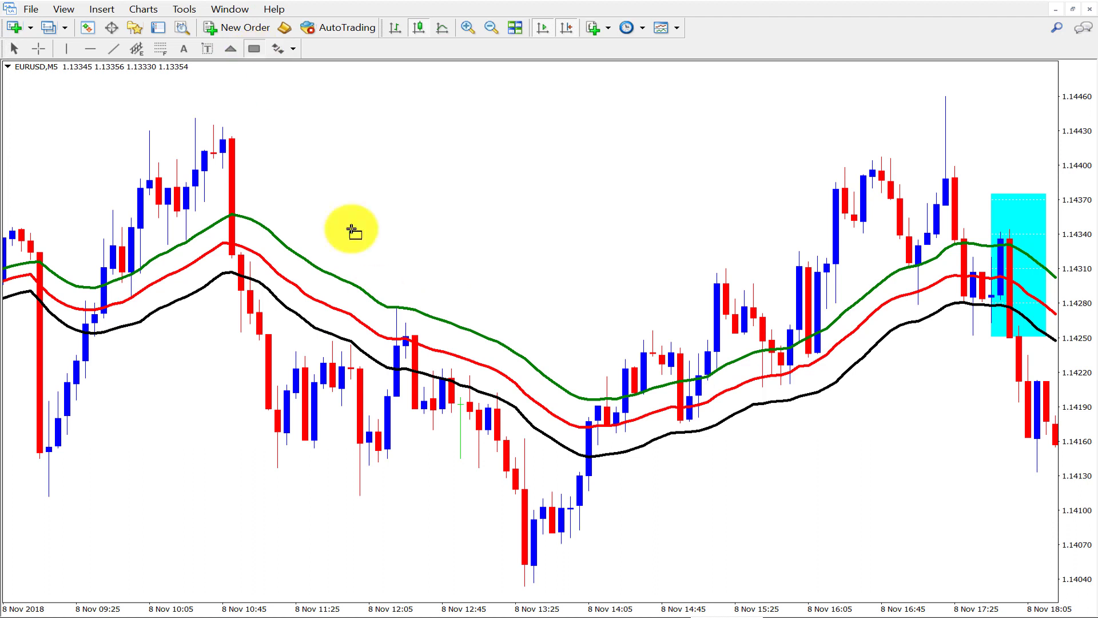
pyautogui.moveTo(388, 309); pyautogui.dragTo(461, 422)
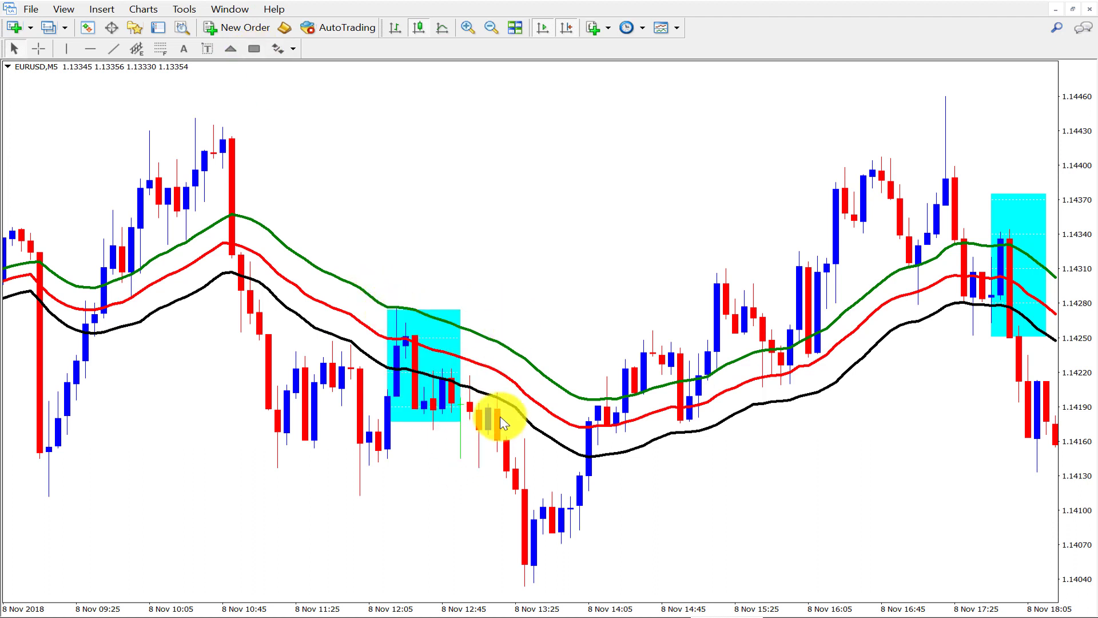
# - Box the small 11:00 pullback and measure the drop from that candle with the crosshair
pyautogui.scroll(3, 568, 235)
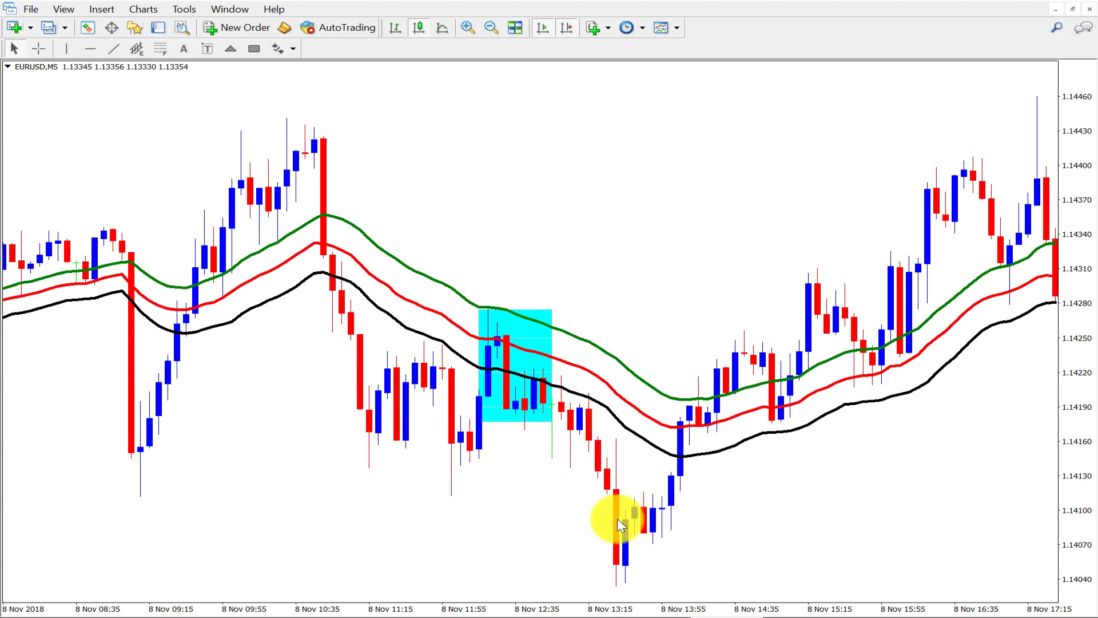
pyautogui.scroll(2, 674, 183)
pyautogui.scroll(6, 441, 368)
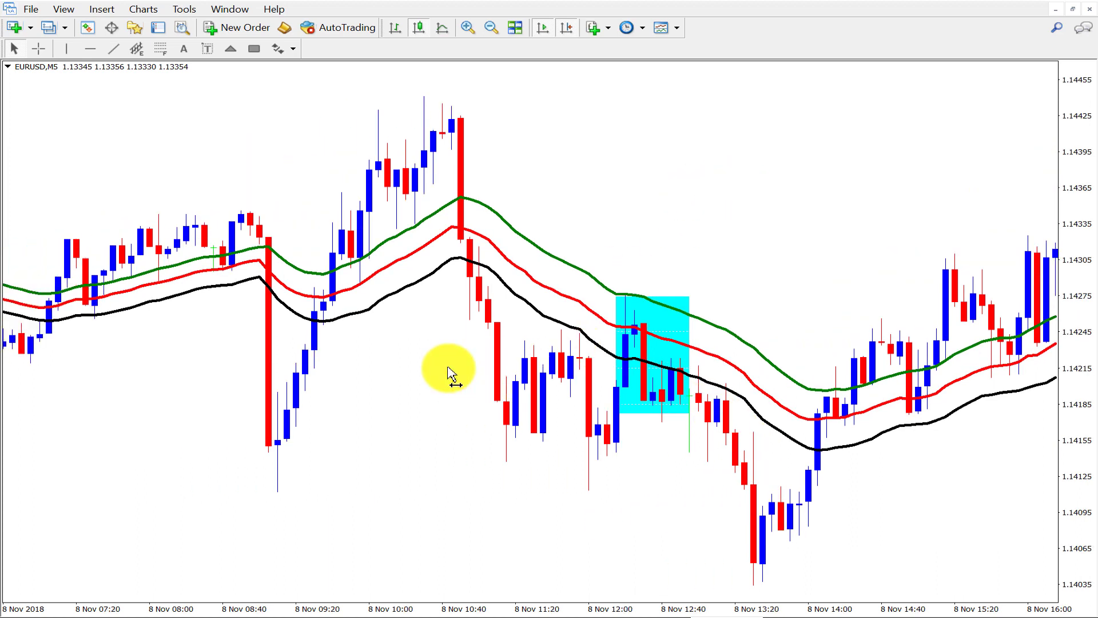
pyautogui.scroll(4, 465, 380)
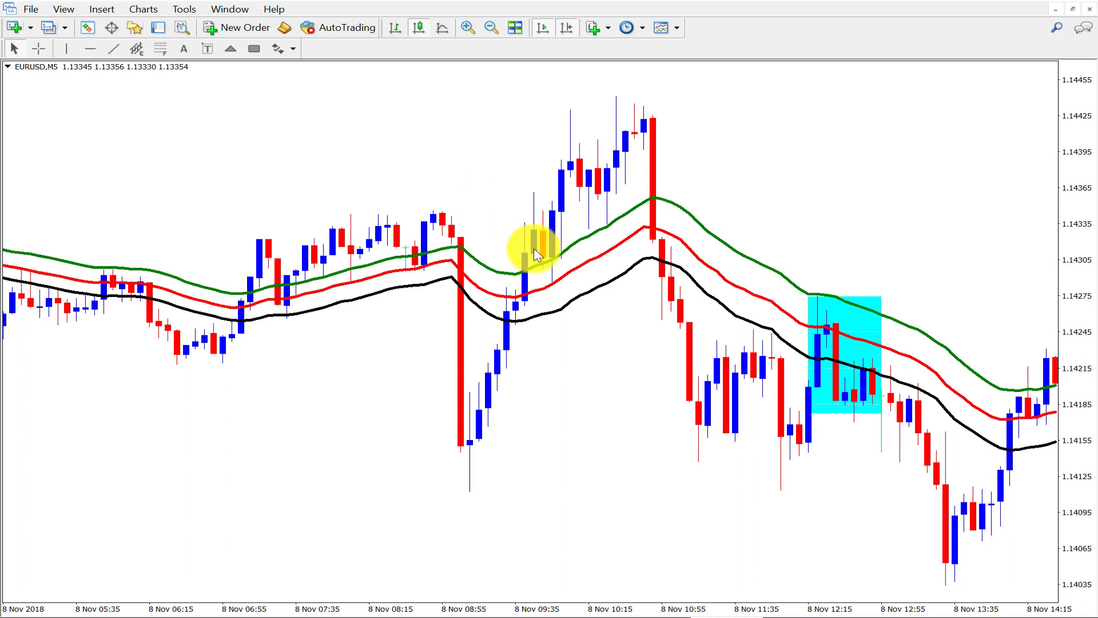
pyautogui.click(254, 49)
pyautogui.moveTo(648, 254); pyautogui.dragTo(685, 293)
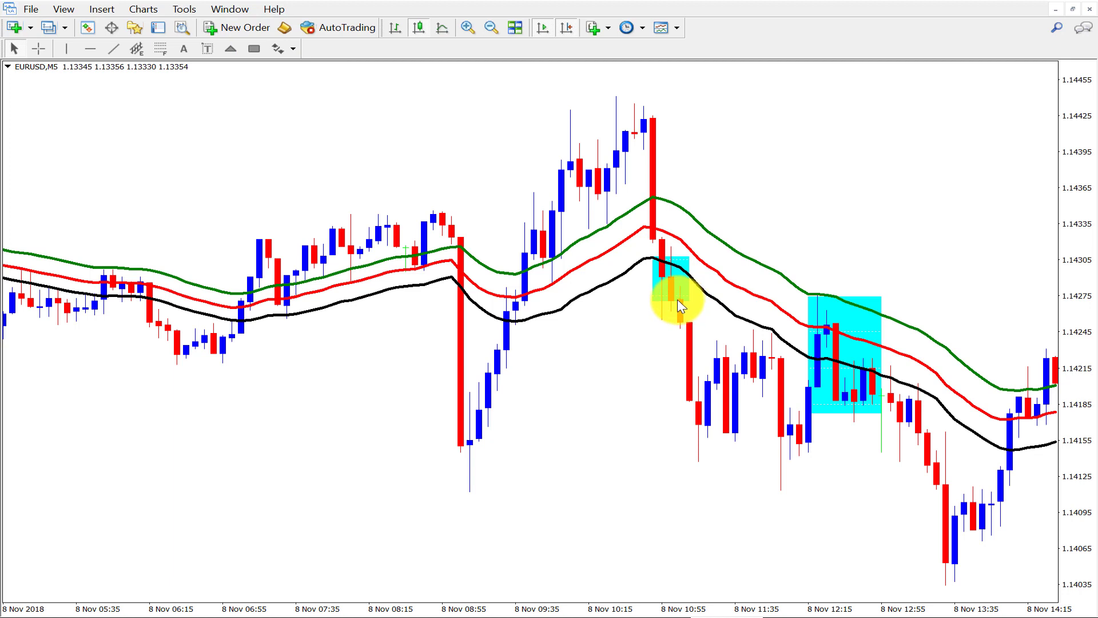
pyautogui.click(37, 50)
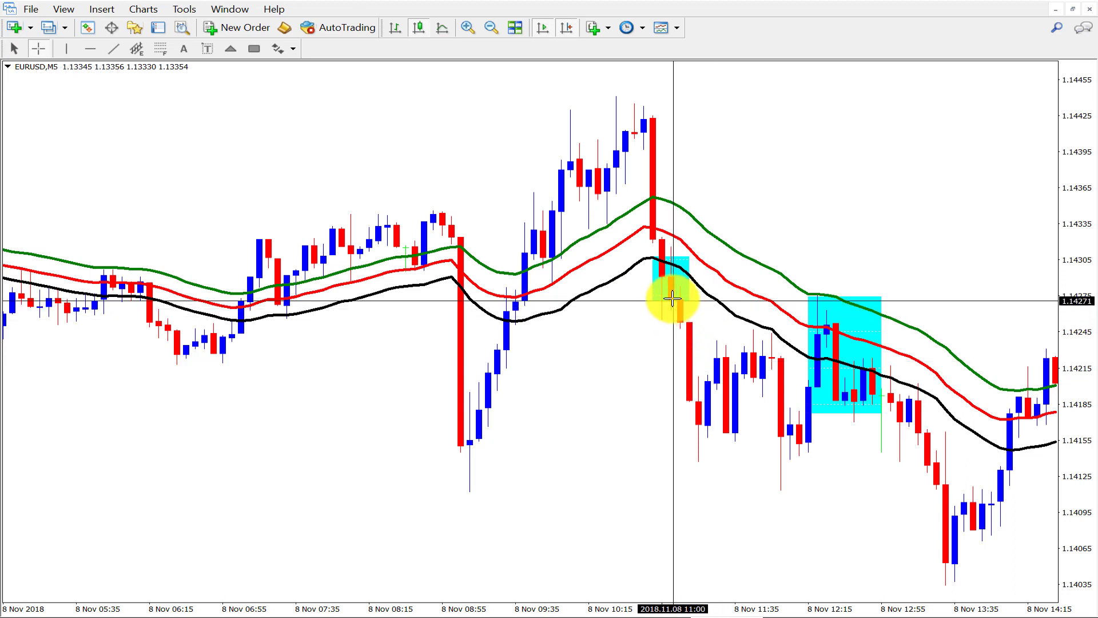
pyautogui.moveTo(675, 294); pyautogui.dragTo(701, 454)
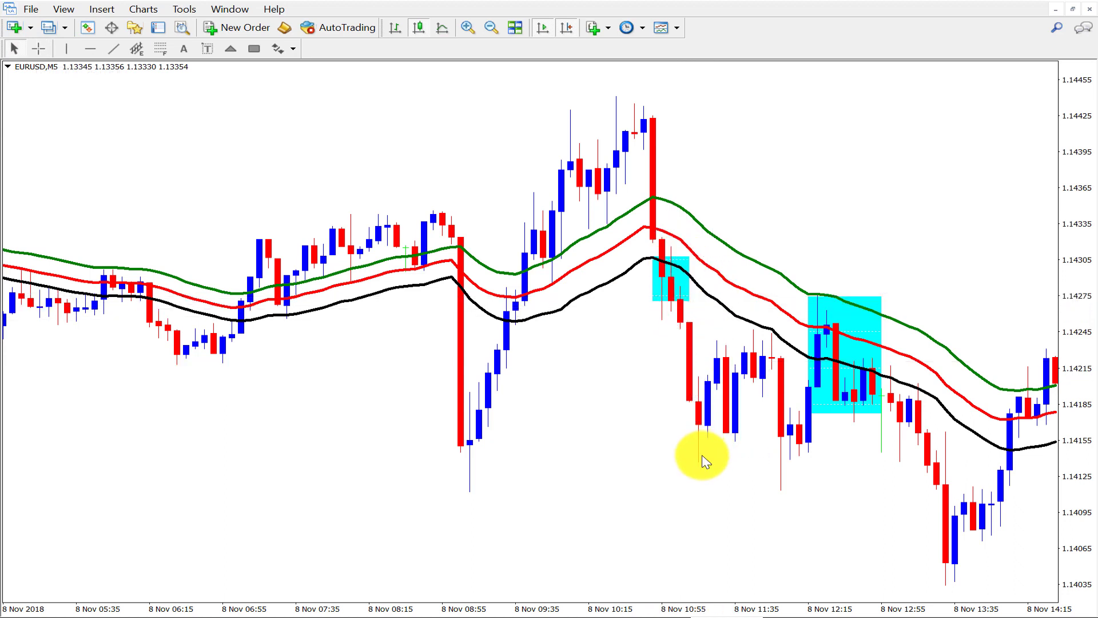
# - Shift to earlier bars and box the pullback around 8 Nov 09:35
pyautogui.moveTo(632, 443); pyautogui.dragTo(652, 441)
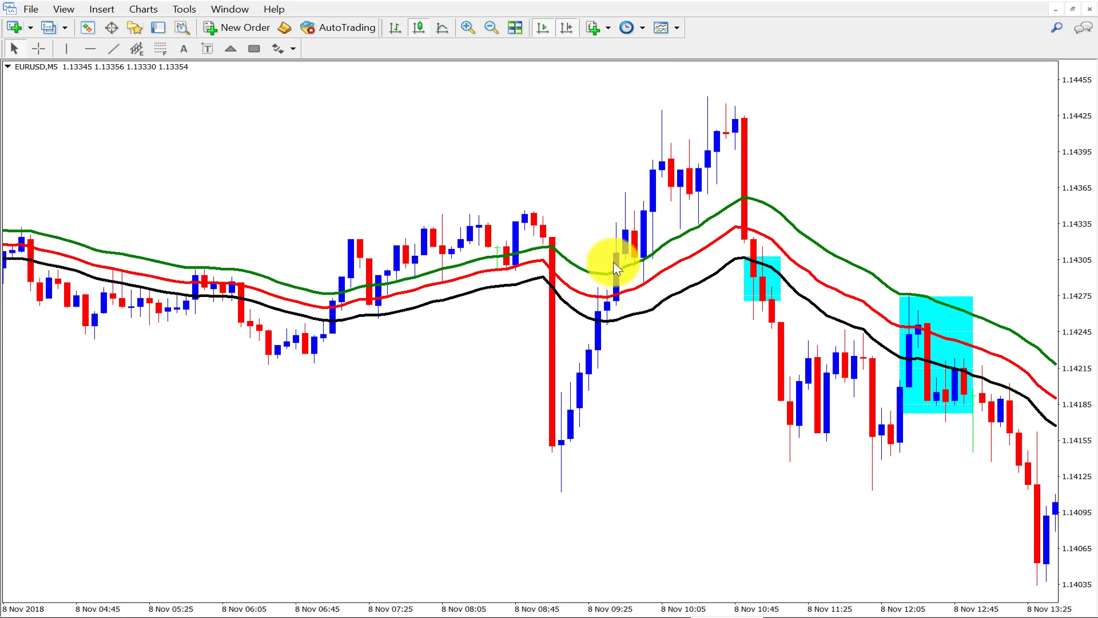
pyautogui.click(254, 50)
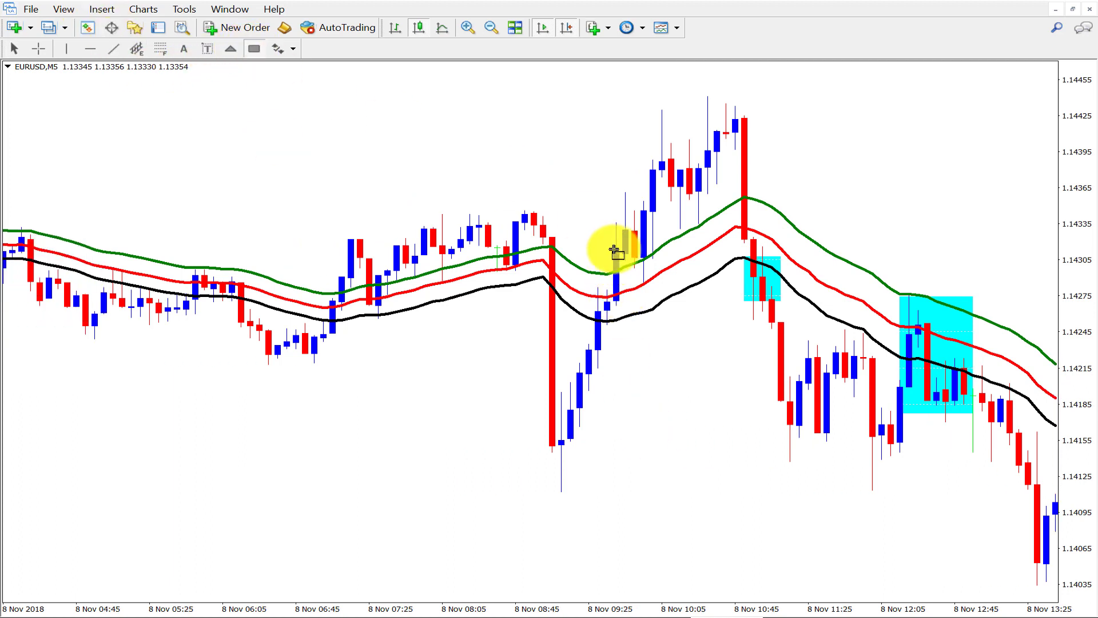
pyautogui.moveTo(641, 304); pyautogui.dragTo(641, 303)
# - Scroll back to 7 Nov and box the pullback candles around 22:25
pyautogui.scroll(5, 608, 167)
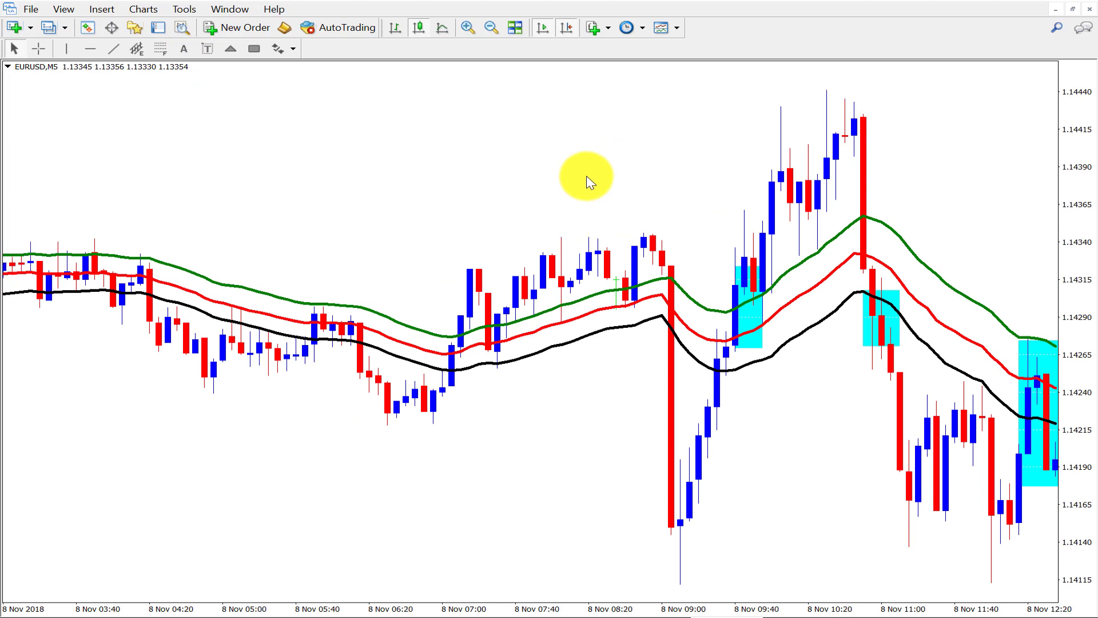
pyautogui.scroll(1, 470, 206)
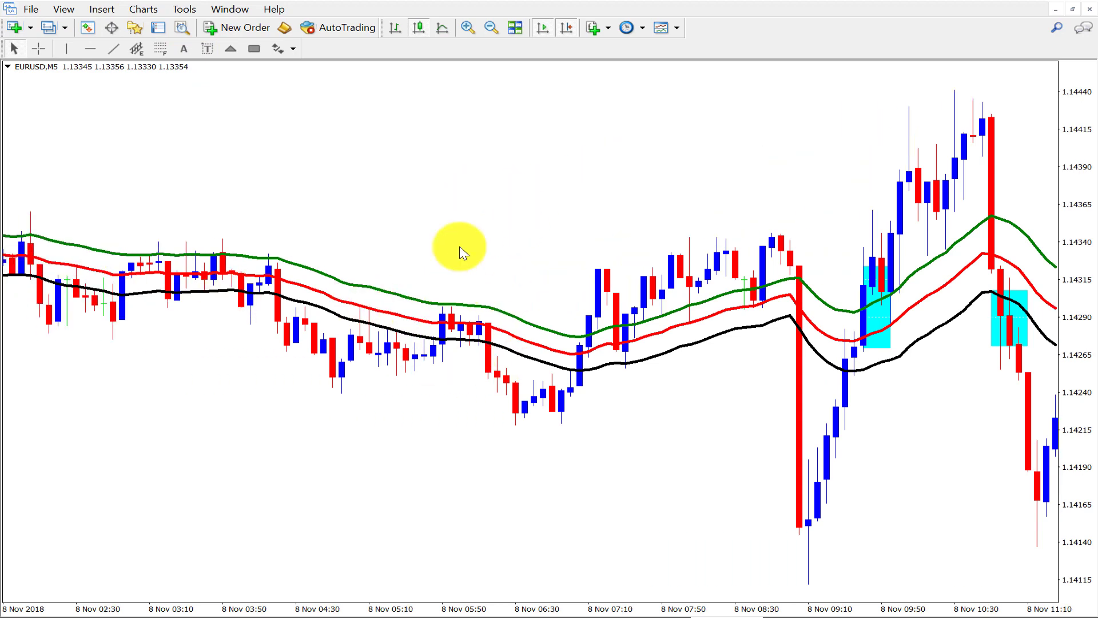
pyautogui.scroll(3, 503, 218)
pyautogui.scroll(6, 404, 179)
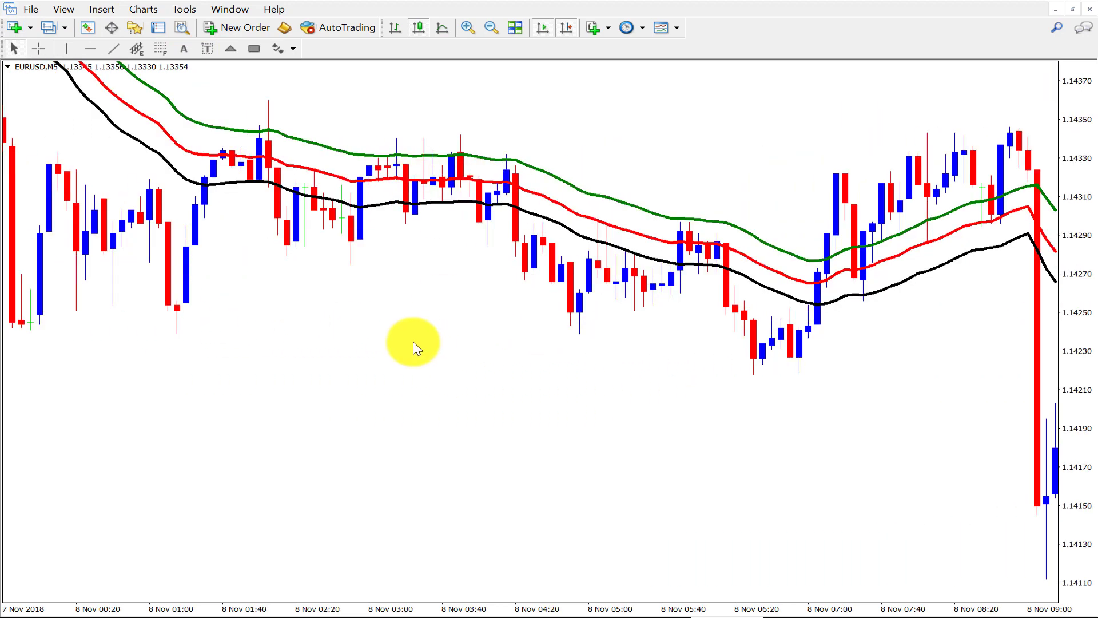
pyautogui.scroll(7, 595, 189)
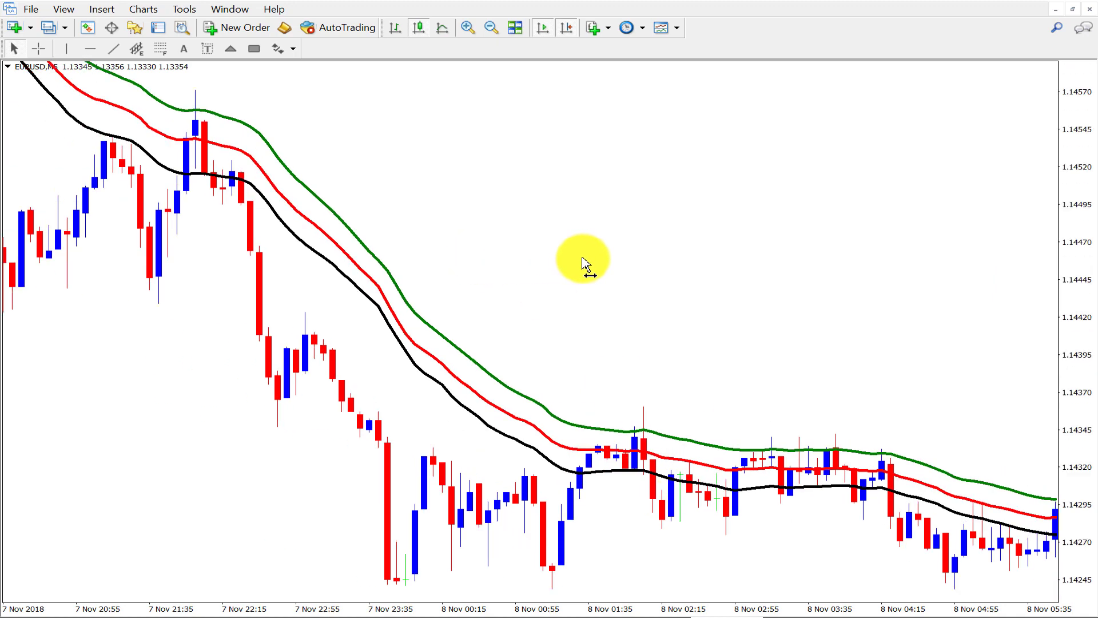
pyautogui.click(255, 49)
pyautogui.moveTo(386, 299); pyautogui.dragTo(387, 298)
pyautogui.moveTo(356, 294)
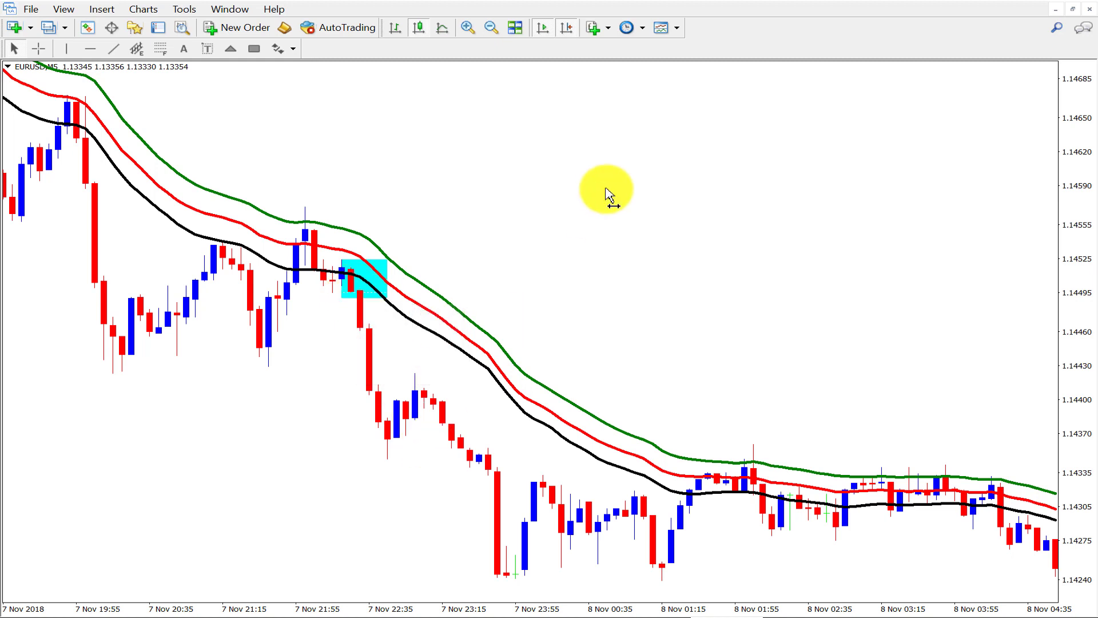
# - Box the 7 Nov pullback candles around 19:50
pyautogui.scroll(3, 629, 195)
pyautogui.click(254, 49)
pyautogui.moveTo(213, 162); pyautogui.dragTo(267, 213)
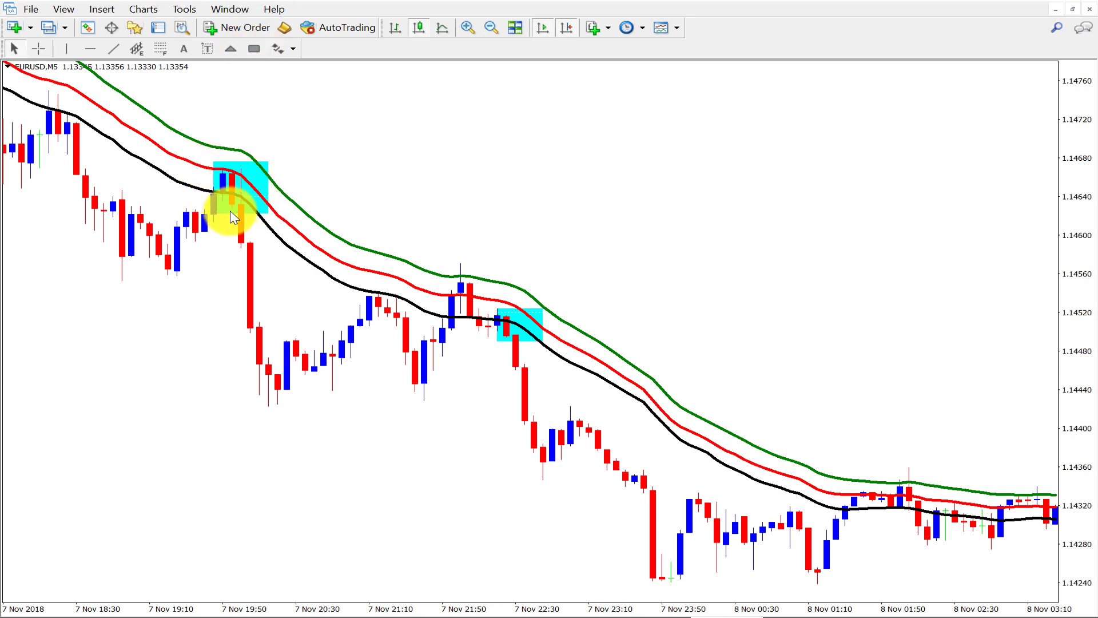
pyautogui.moveTo(465, 197); pyautogui.dragTo(649, 216)
pyautogui.moveTo(300, 326); pyautogui.dragTo(105, 99)
# - Box the 7 Nov pullbacks around 17:30 and 18:05
pyautogui.click(254, 49)
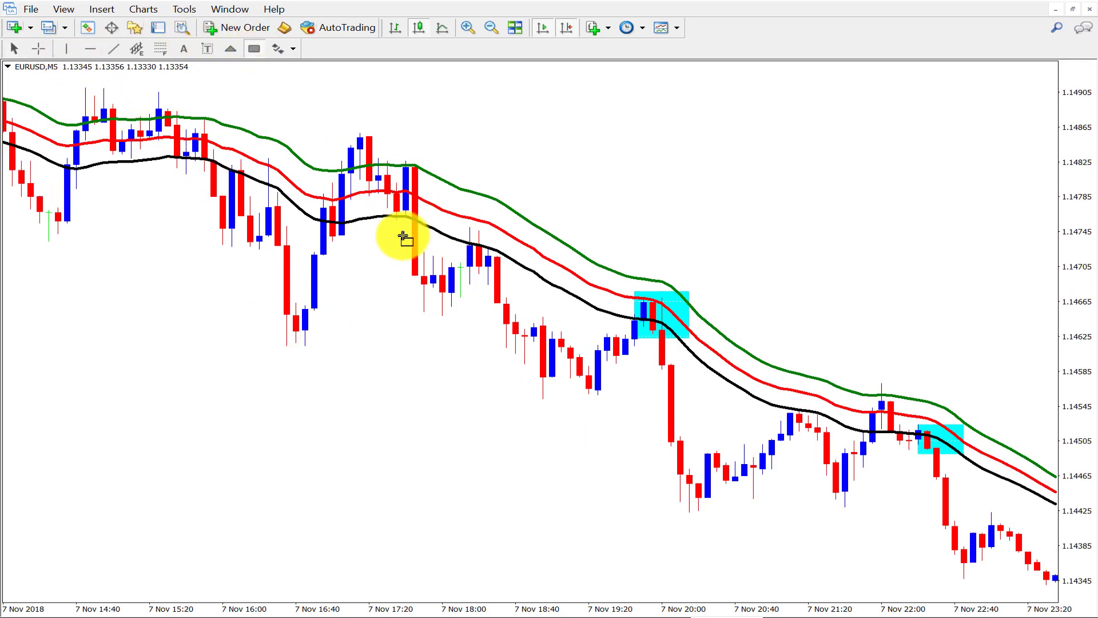
pyautogui.moveTo(404, 236); pyautogui.dragTo(447, 282)
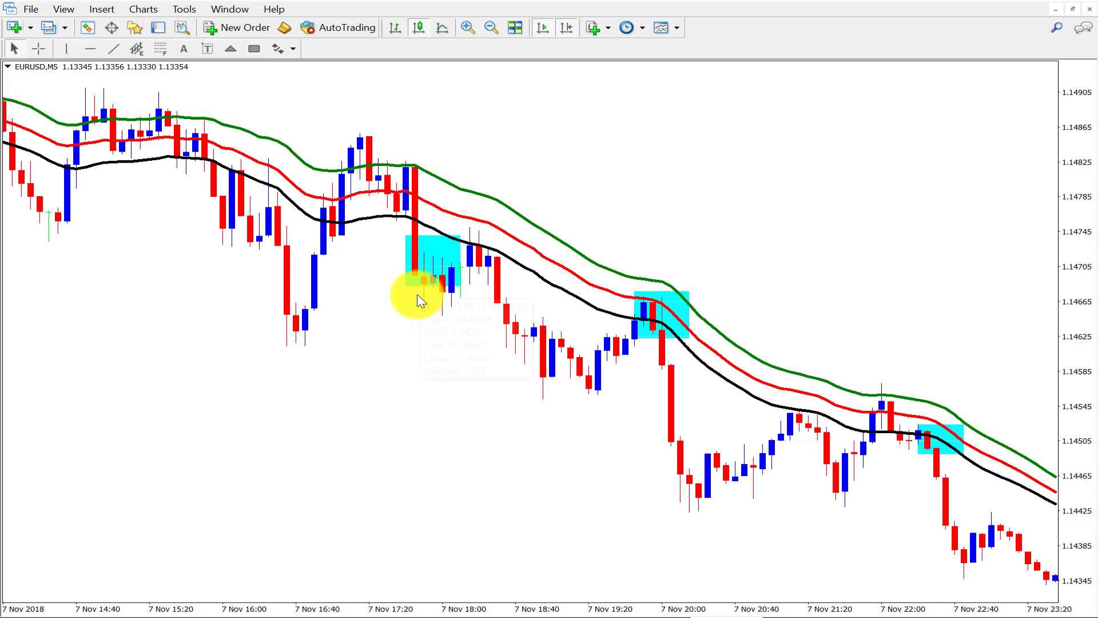
pyautogui.scroll(2, 399, 337)
pyautogui.click(254, 49)
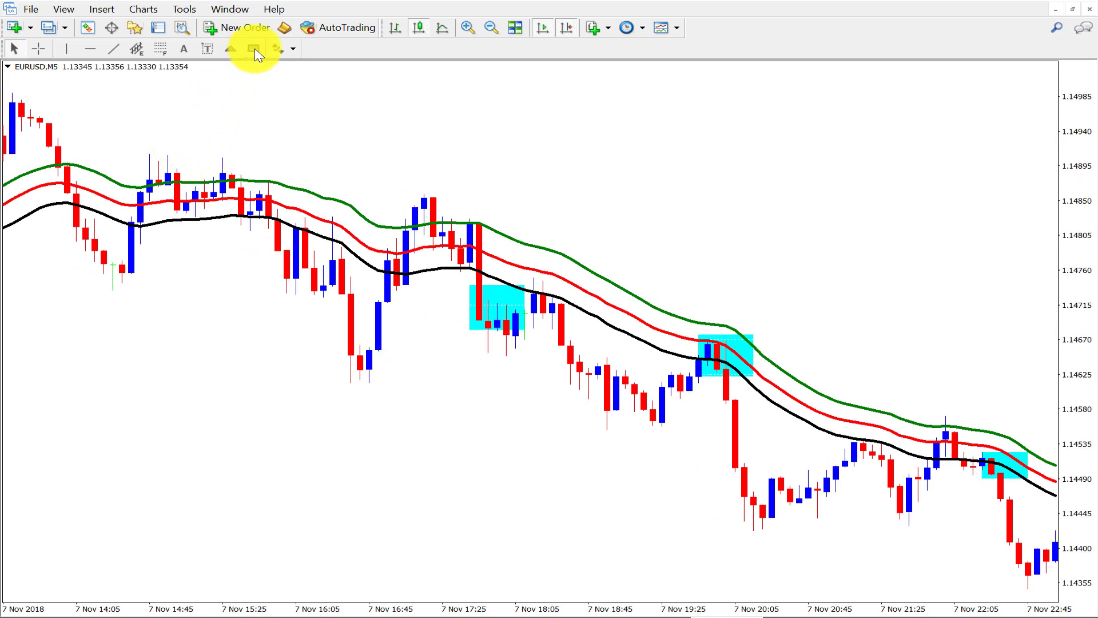
pyautogui.moveTo(531, 293); pyautogui.dragTo(588, 336)
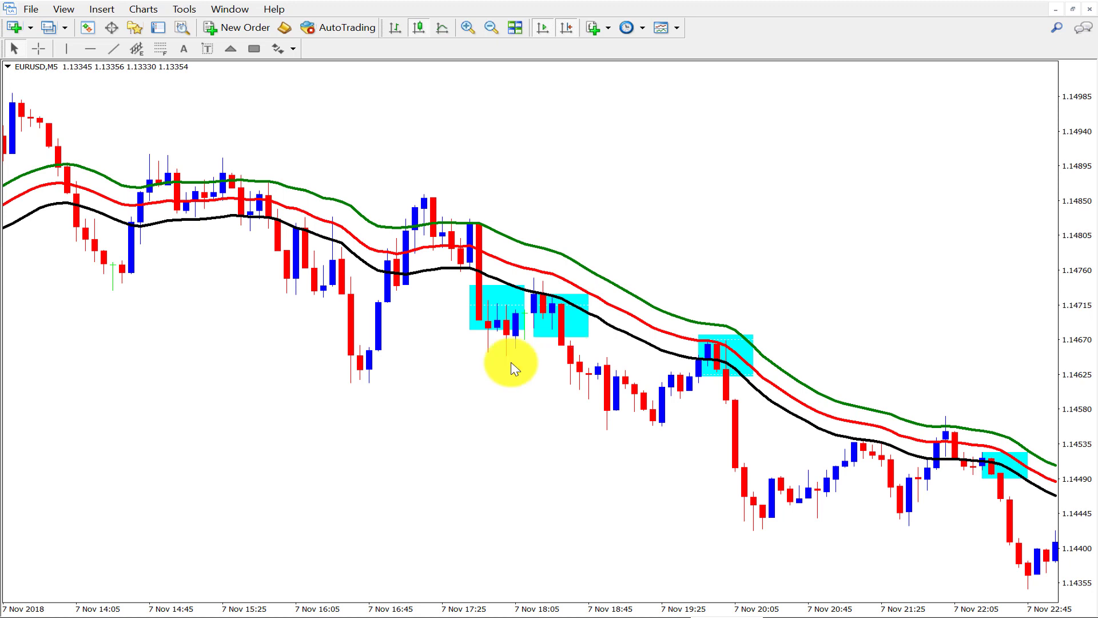
pyautogui.scroll(8, 564, 352)
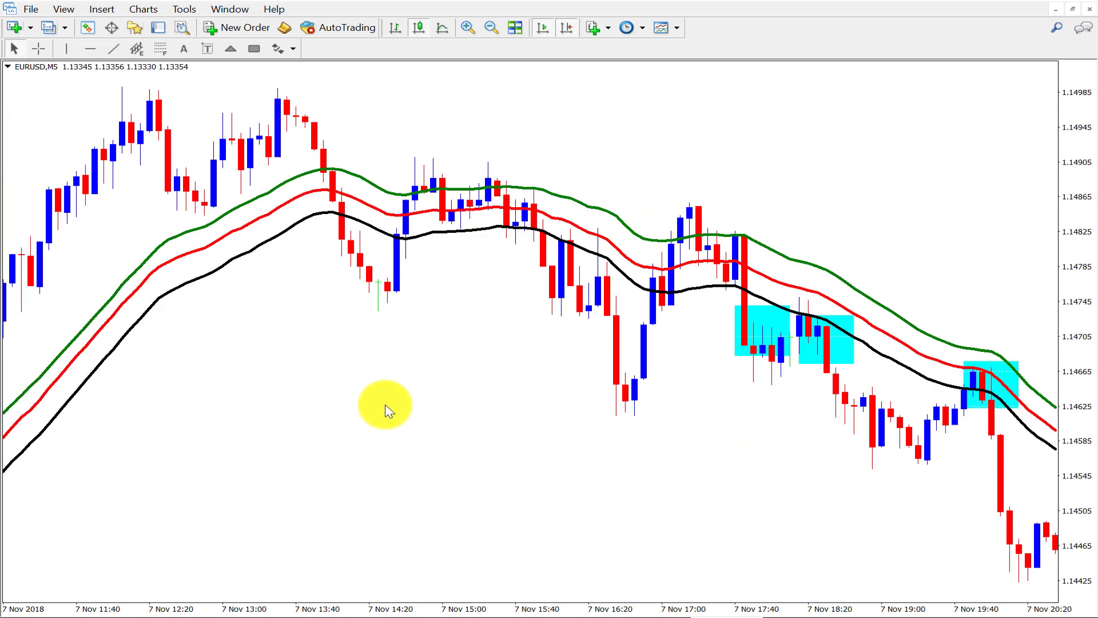
# - Scroll back to 6 Nov and box the 13:40–13:55 pullback candles through the EMAs
pyautogui.scroll(10, 397, 410)
pyautogui.scroll(5, 592, 399)
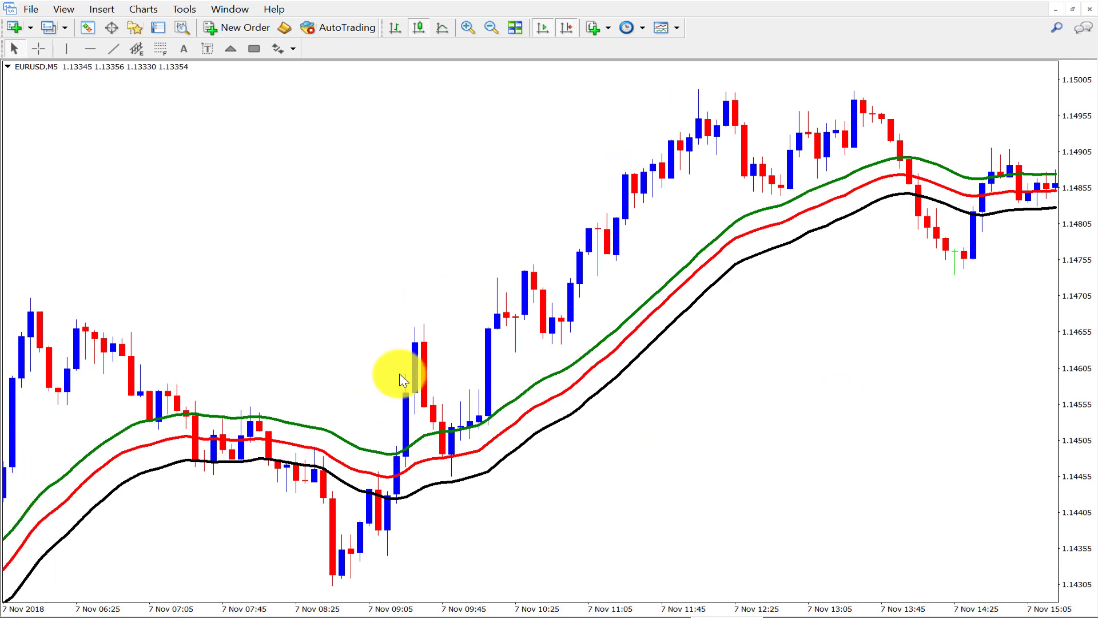
pyautogui.scroll(3, 400, 266)
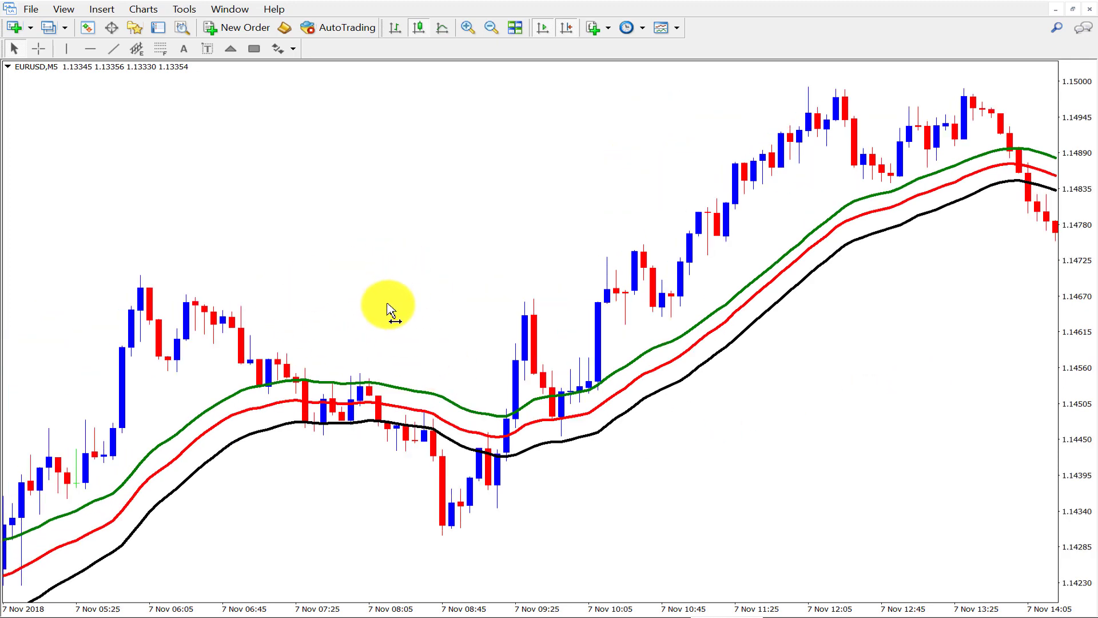
pyautogui.moveTo(398, 311); pyautogui.dragTo(361, 307)
pyautogui.scroll(9, 354, 319)
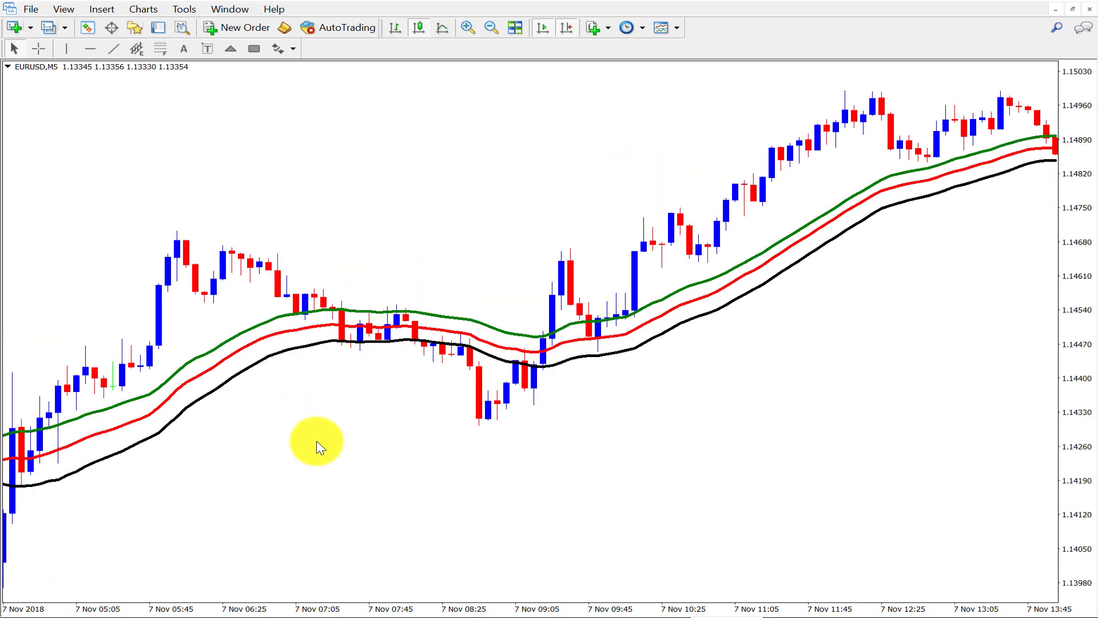
pyautogui.scroll(12, 548, 416)
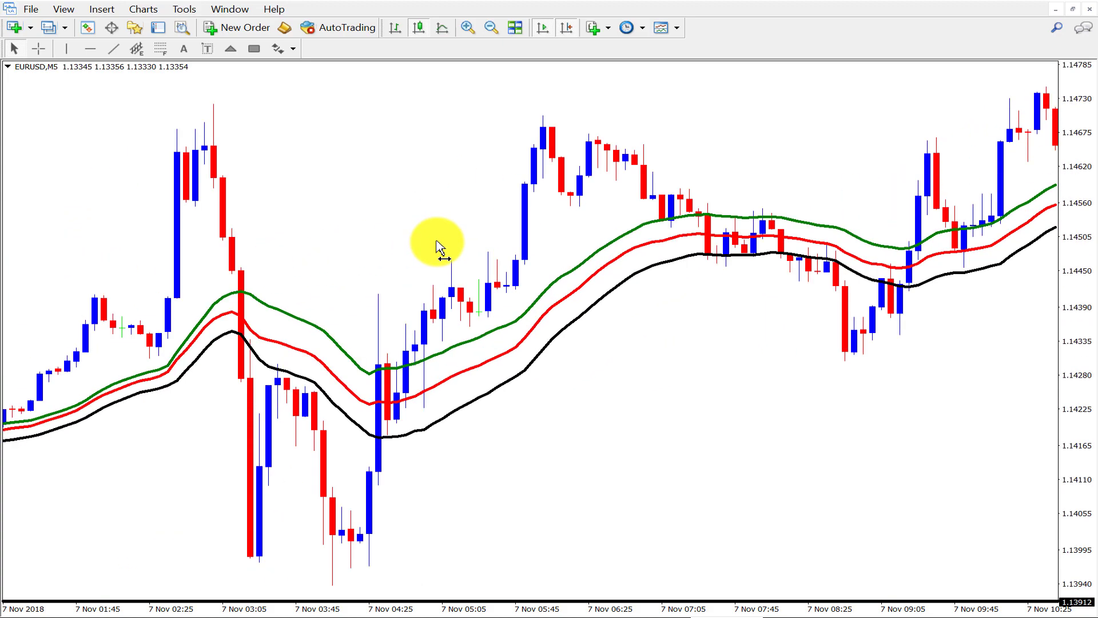
pyautogui.scroll(20, 289, 289)
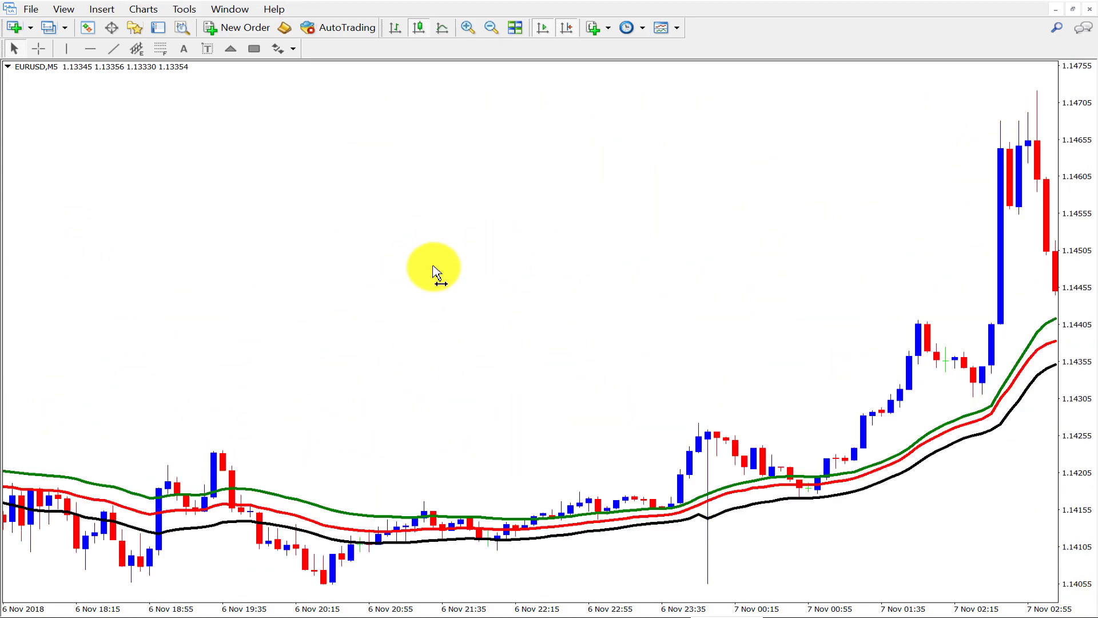
pyautogui.scroll(6, 572, 320)
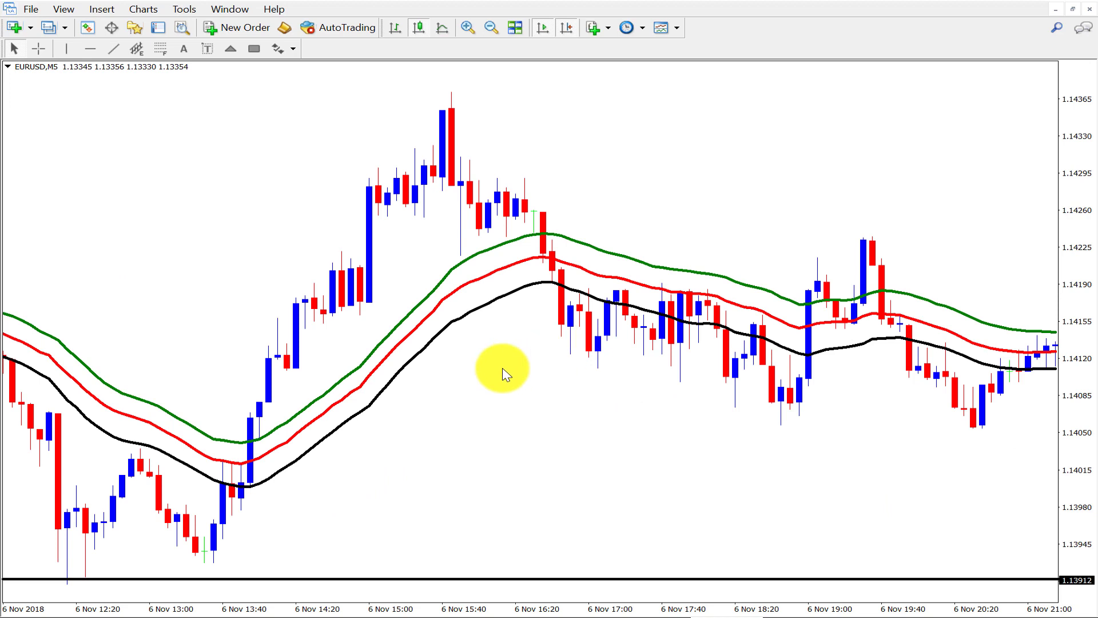
pyautogui.click(254, 49)
pyautogui.moveTo(232, 393); pyautogui.dragTo(286, 508)
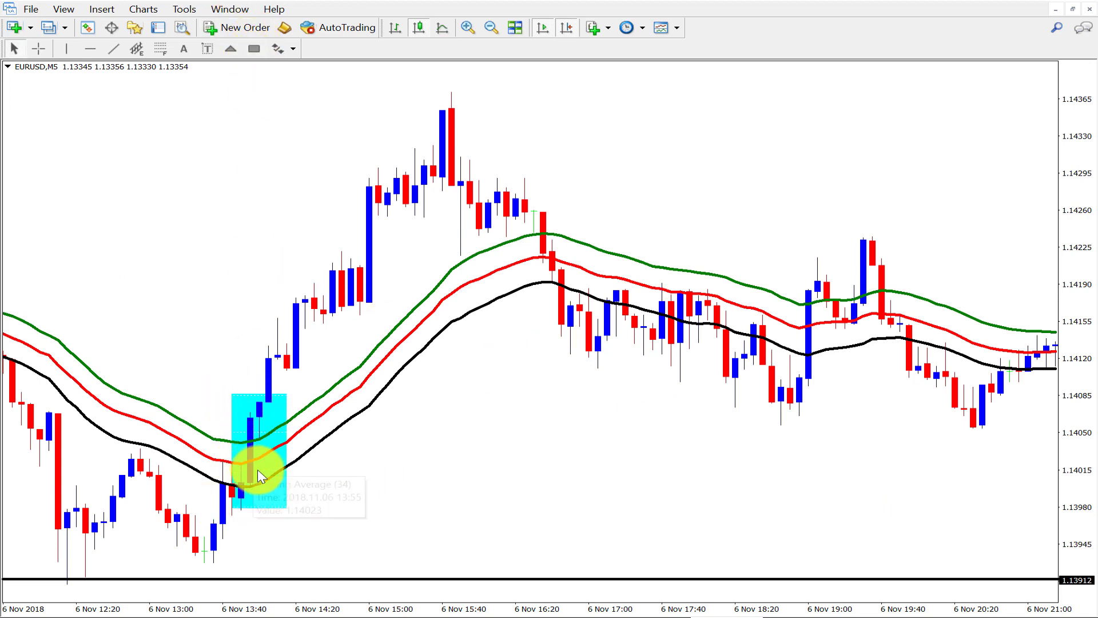